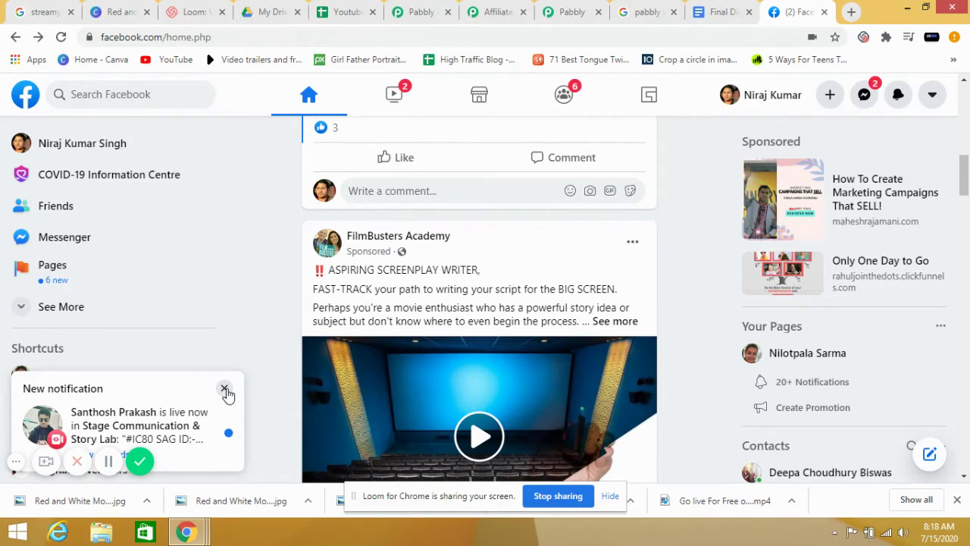
Dismiss the new notification and open Ads Manager from the expanded list of Facebook shortcuts
click(225, 389)
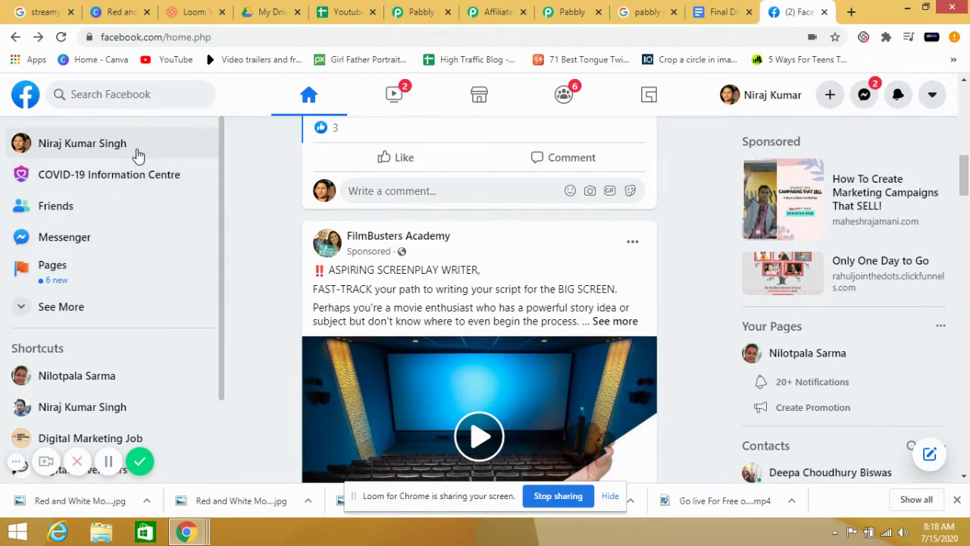
click(59, 313)
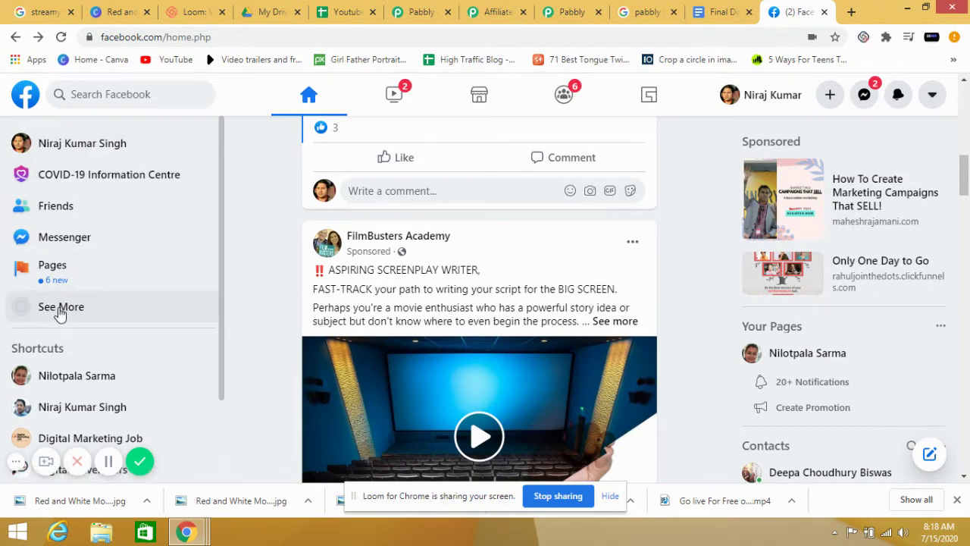
scroll(154, 341, down, 2)
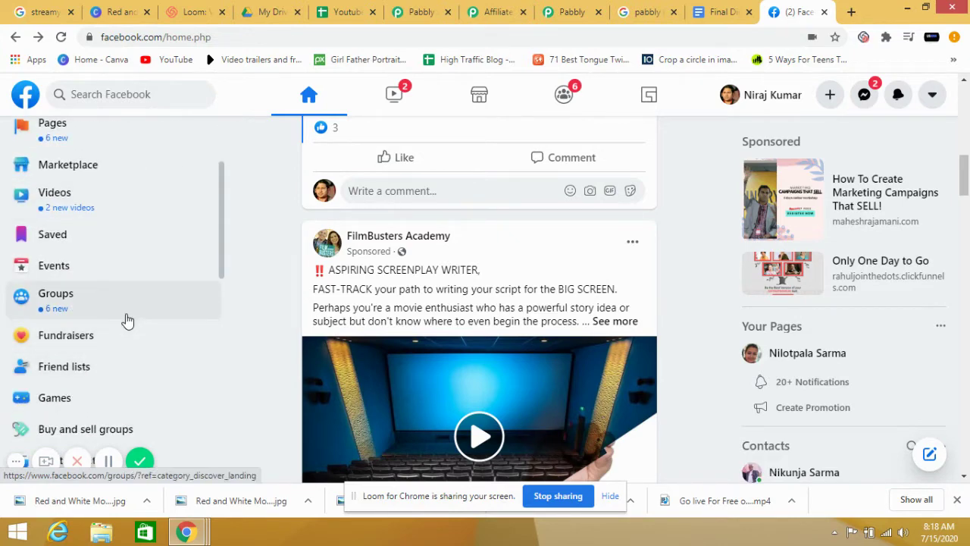
scroll(126, 321, down, 1)
scroll(122, 326, down, 1)
scroll(83, 382, down, 1)
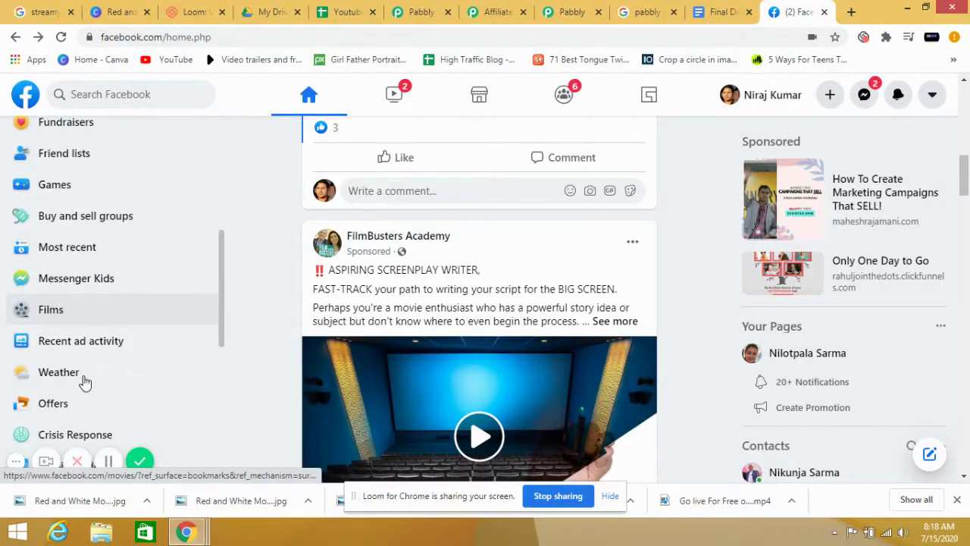
scroll(87, 390, down, 1)
scroll(103, 383, down, 1)
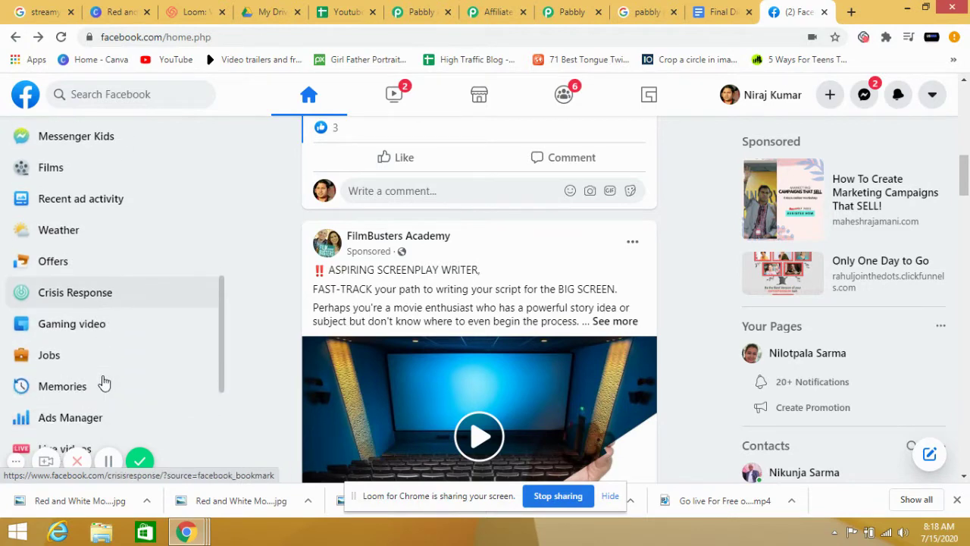
scroll(91, 362, down, 1)
click(65, 349)
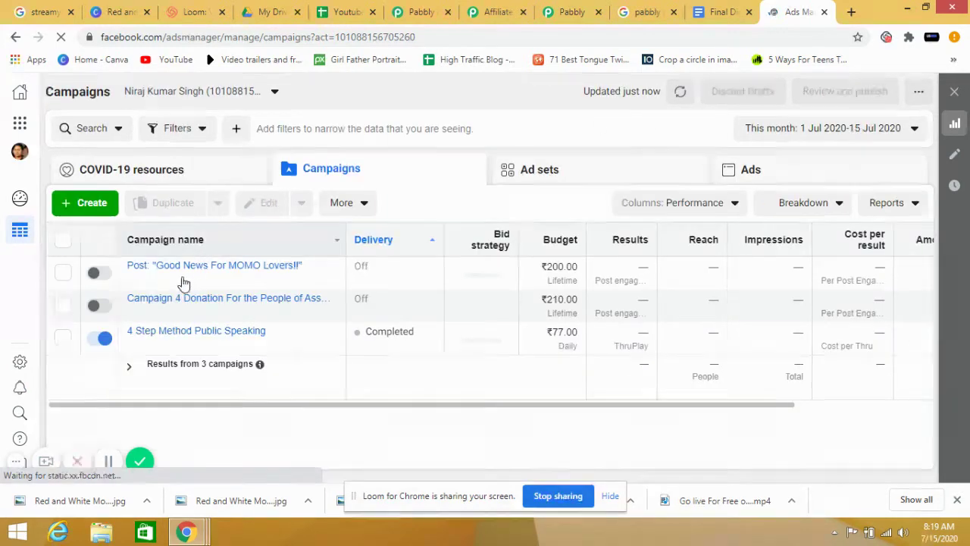
Open the performance charts of the campaign Post: "Good News For MOMO Lovers!!" and set the date range to Lifetime
mouse_move(190, 270)
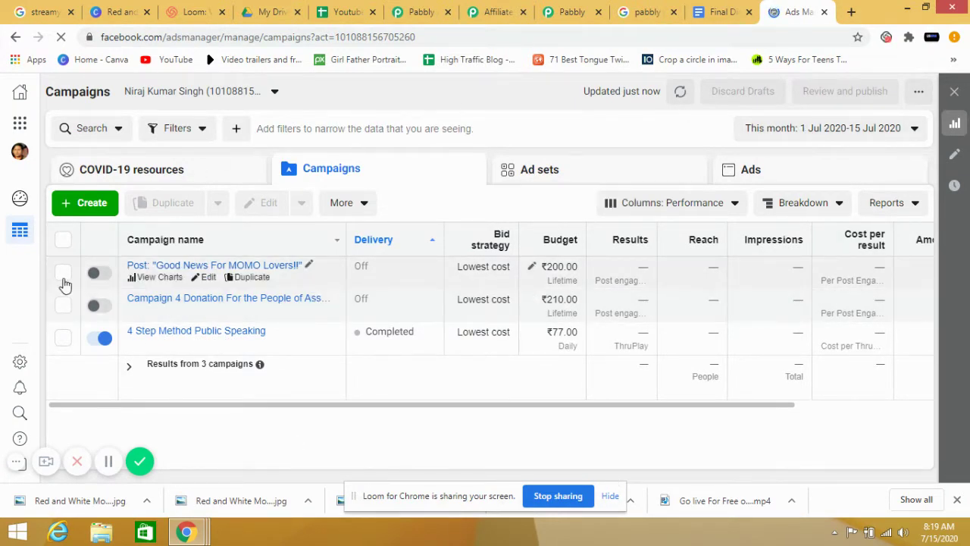
click(63, 277)
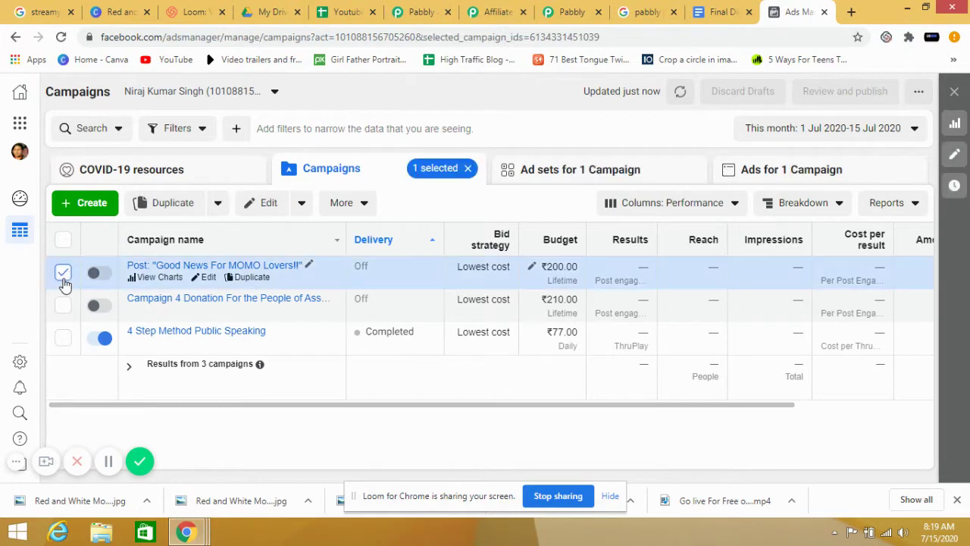
click(956, 125)
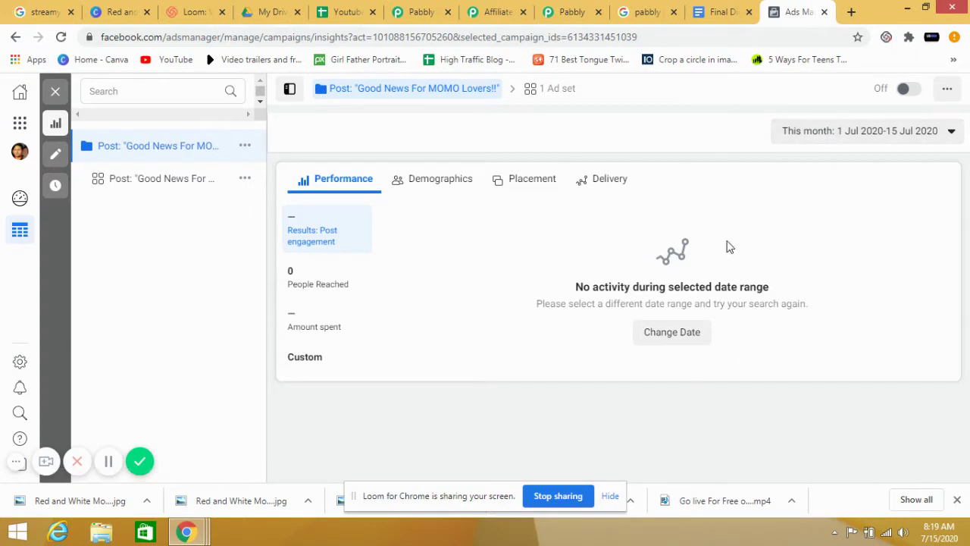
click(855, 131)
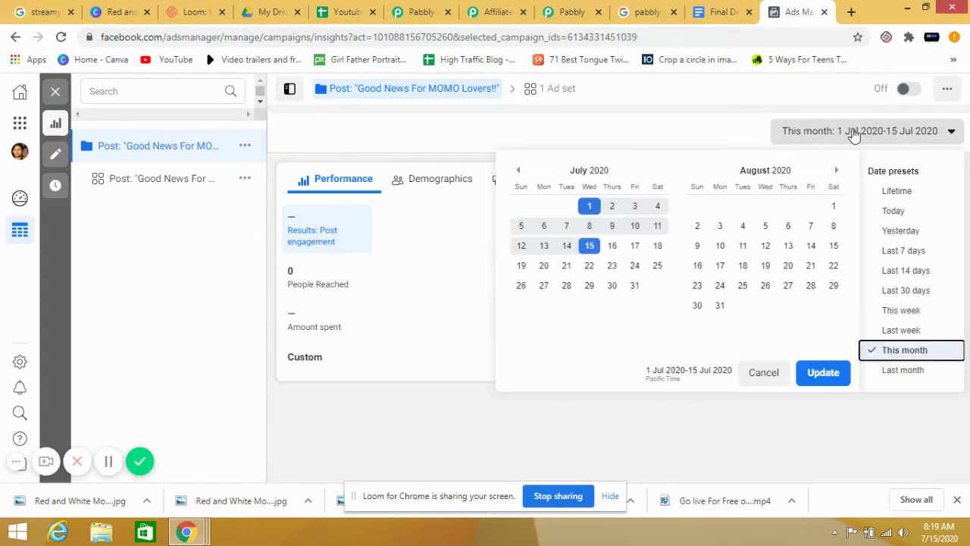
click(897, 191)
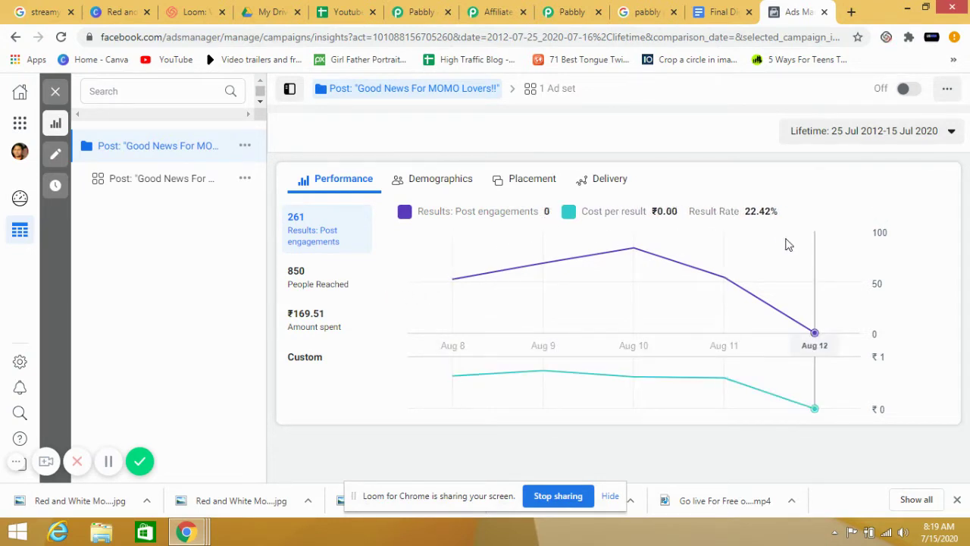
View the campaign's Demographics and Placement charts, and close the charts to return to the campaign list
click(442, 180)
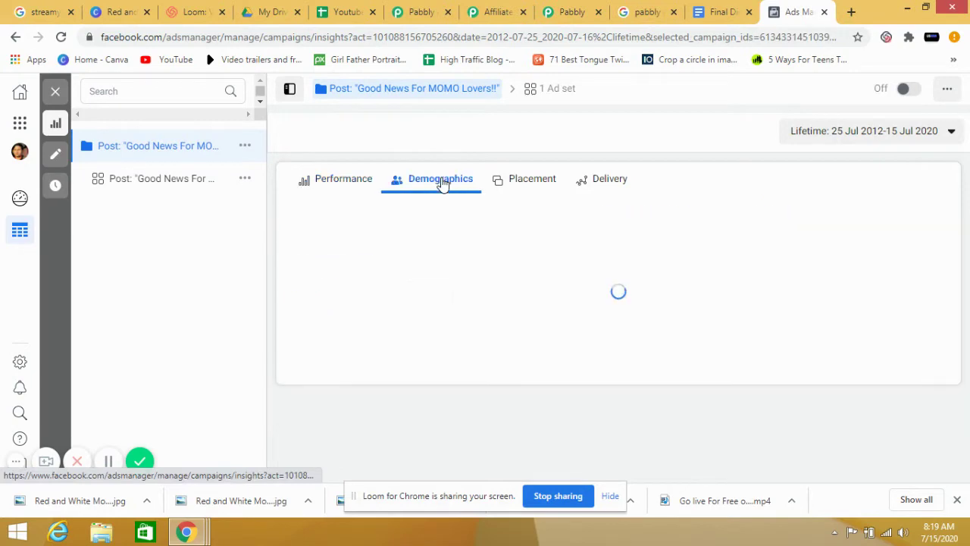
click(530, 182)
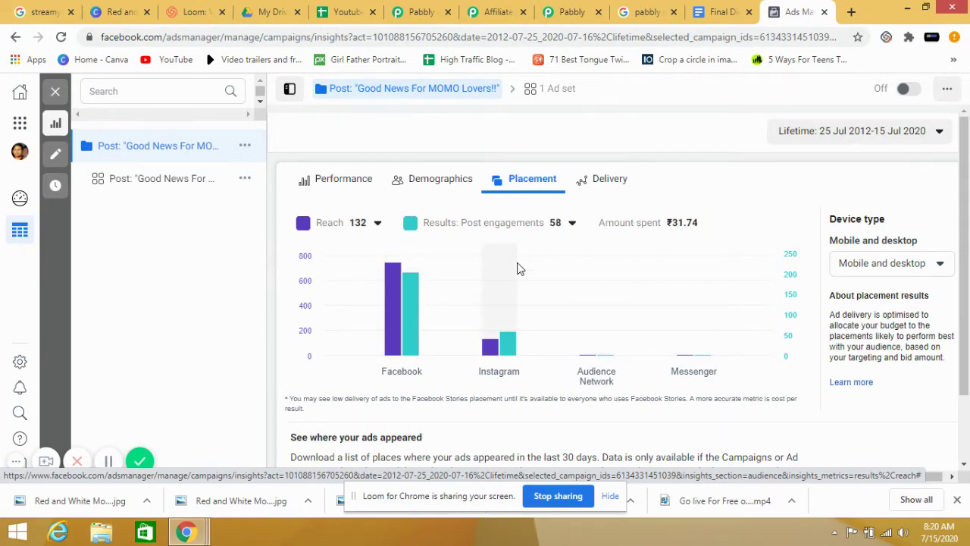
click(56, 94)
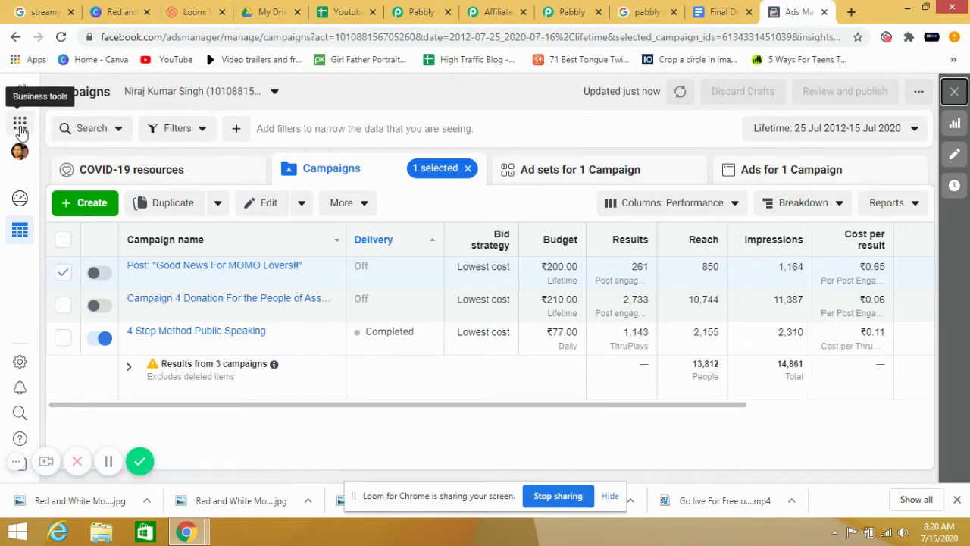
View the account overview, return to the campaign list, and open the ad account settings
click(20, 200)
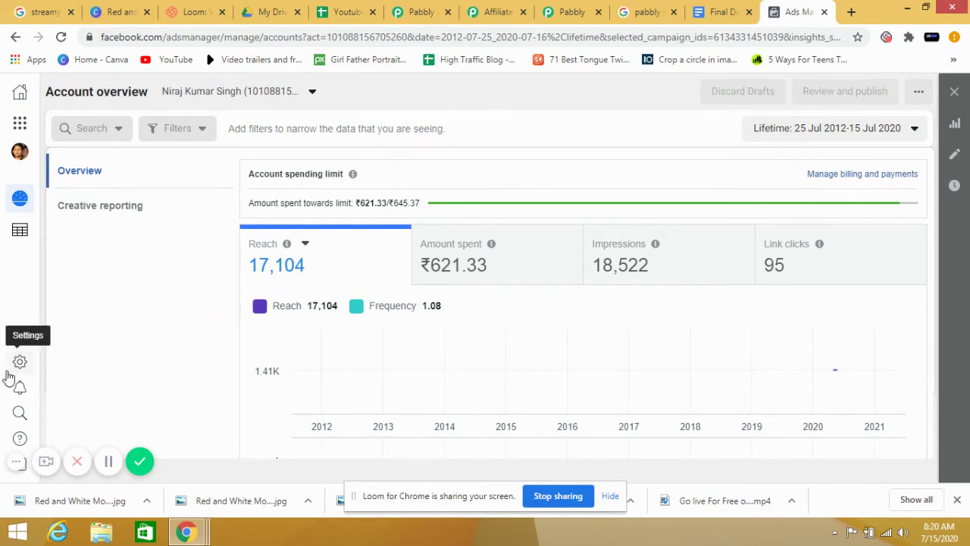
click(20, 235)
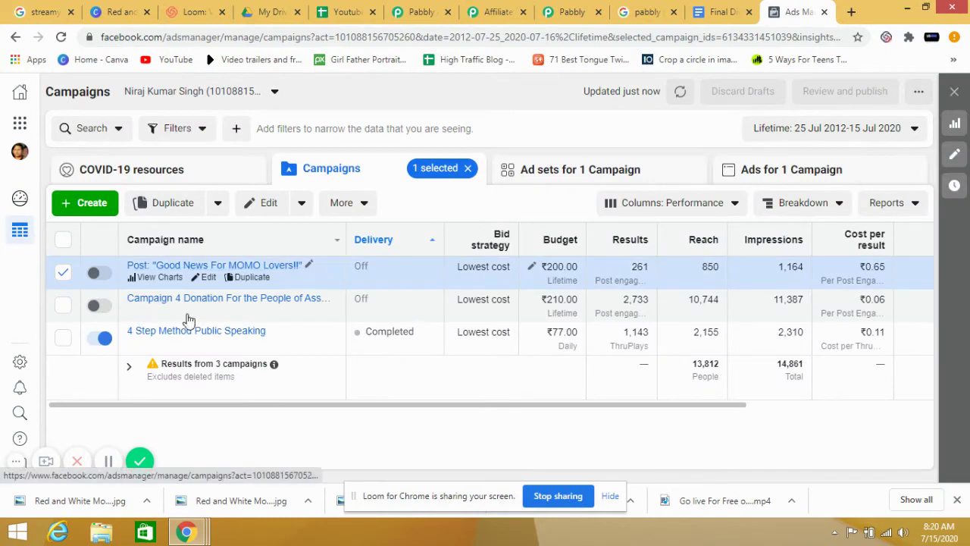
click(19, 364)
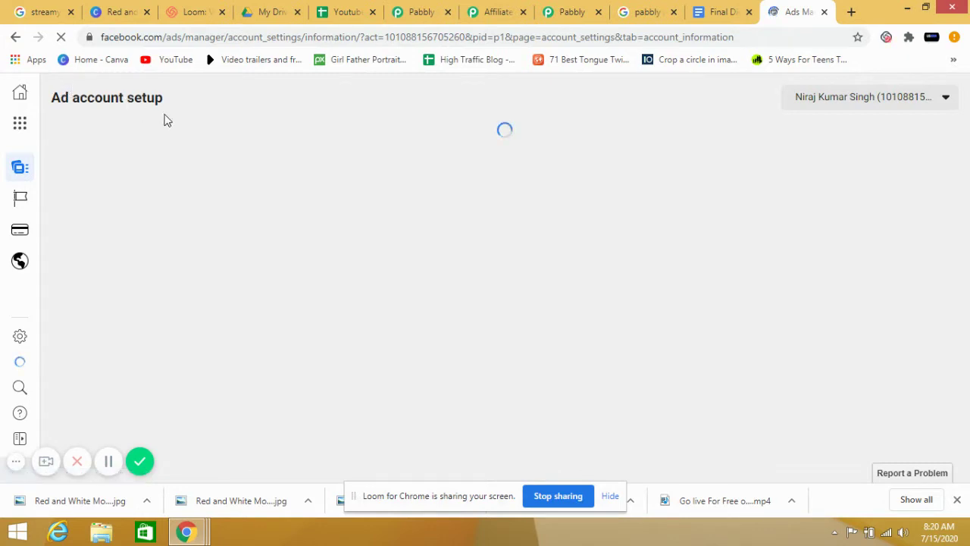
Visit the Business Manager home page and return to Ads Manager through its shortcuts
click(21, 94)
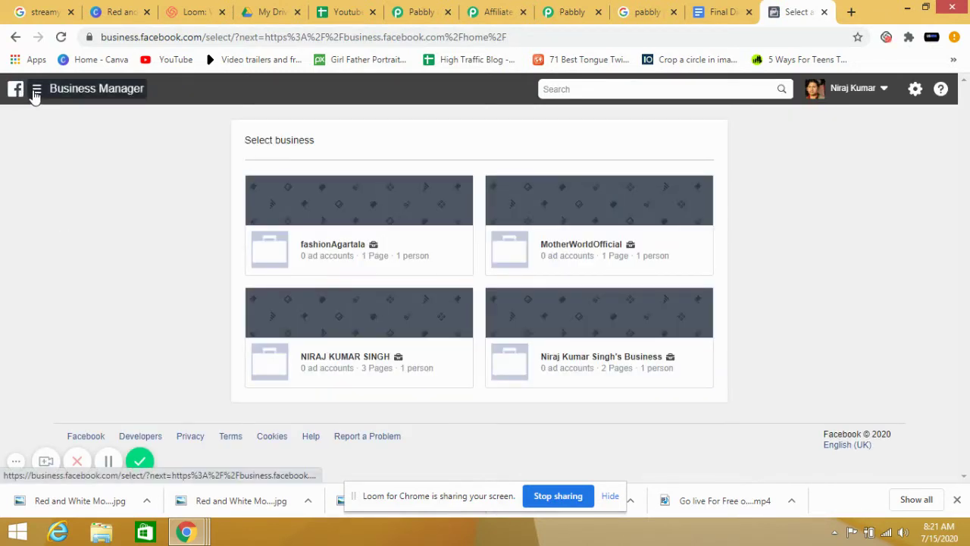
click(35, 91)
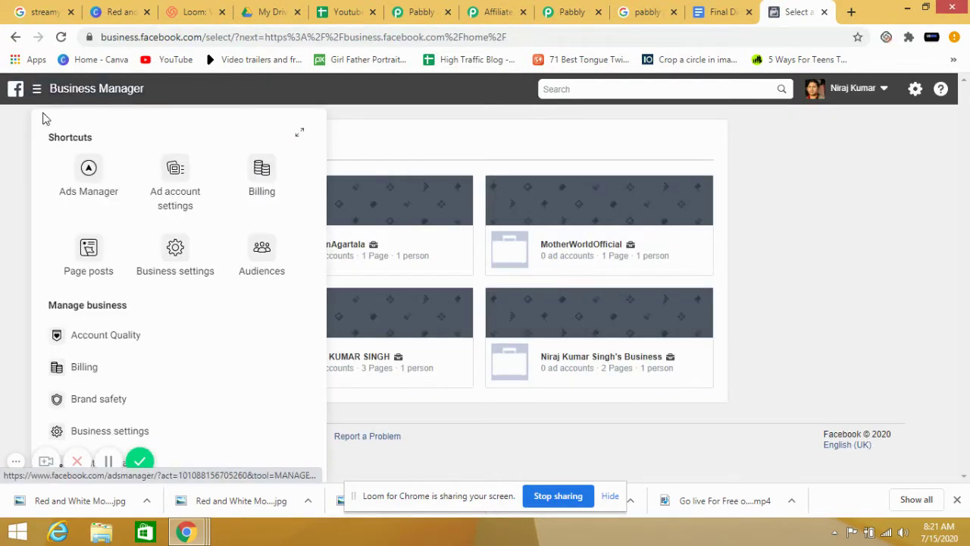
click(86, 170)
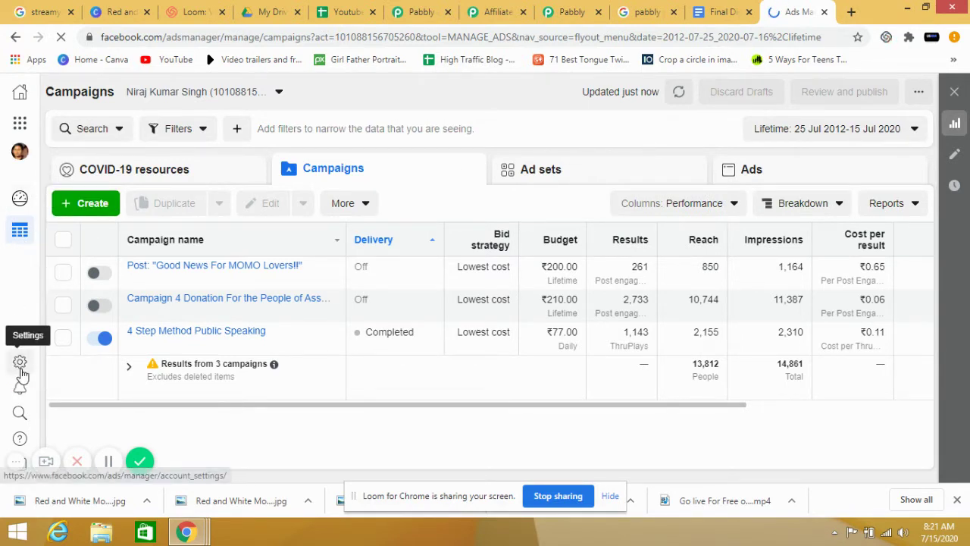
Start creating a campaign and look at the existing campaigns available for reuse
click(85, 213)
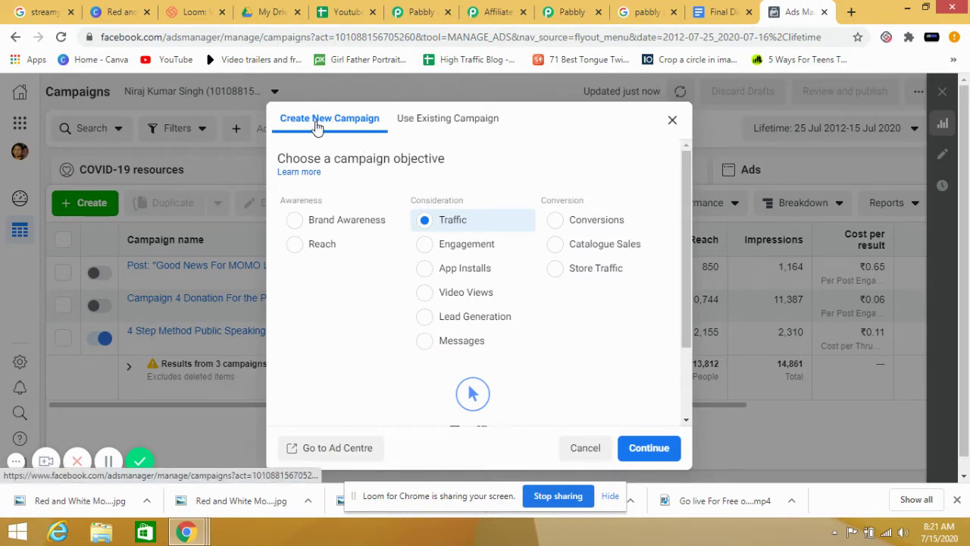
click(447, 121)
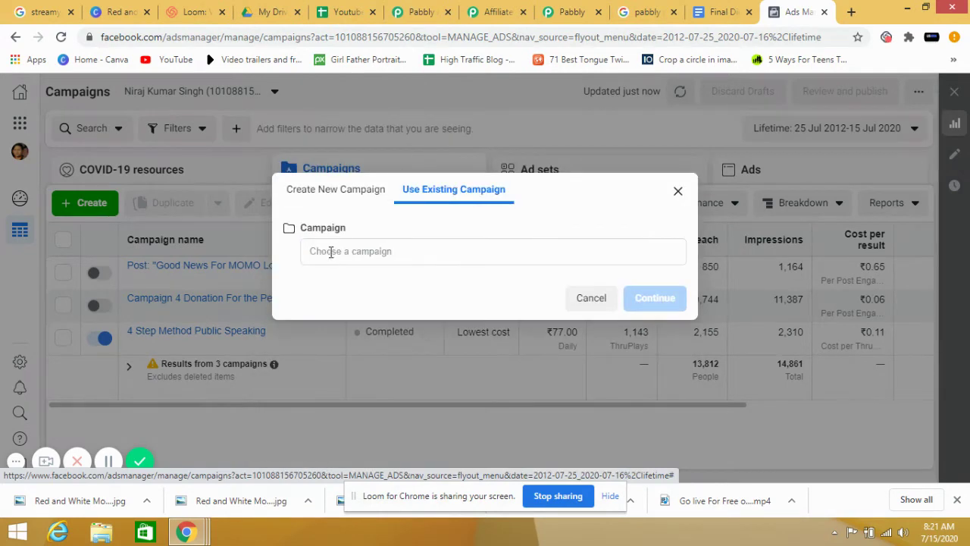
click(357, 250)
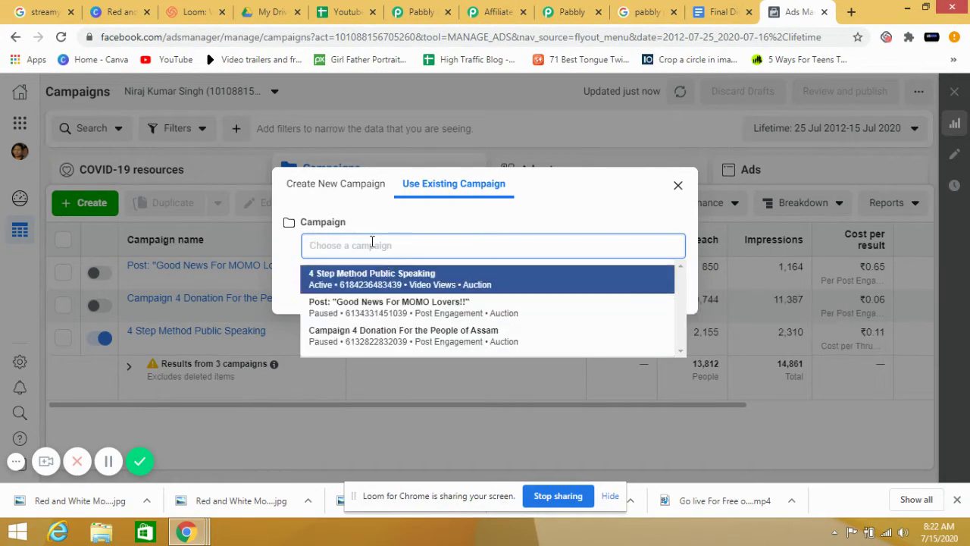
Switch back to creating a new campaign, read the objective descriptions, and continue with the Brand Awareness objective
click(341, 189)
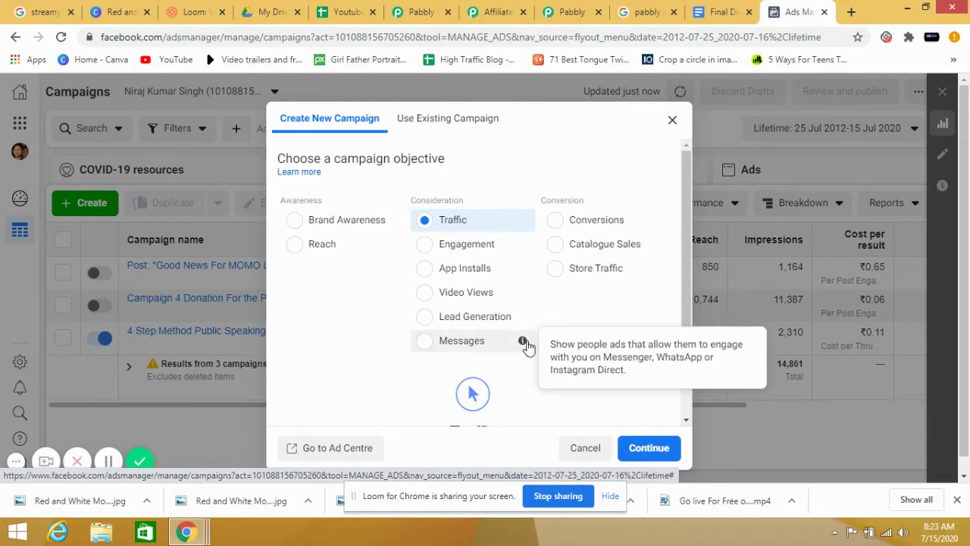
mouse_move(523, 343)
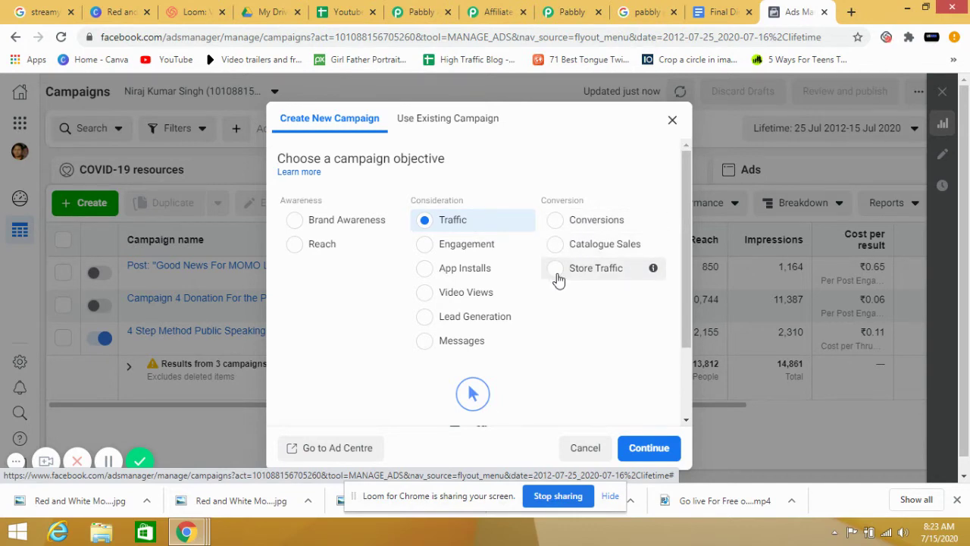
mouse_move(653, 274)
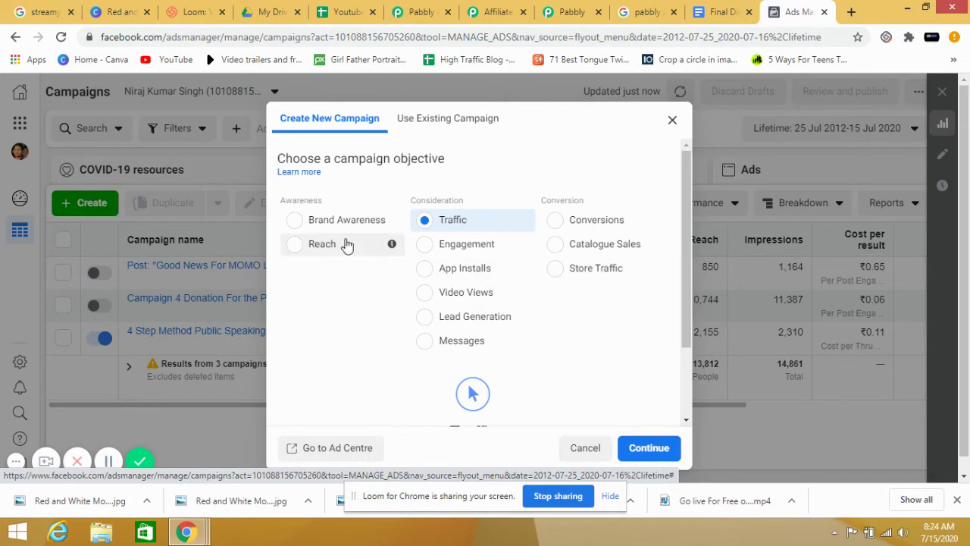
click(293, 231)
click(642, 453)
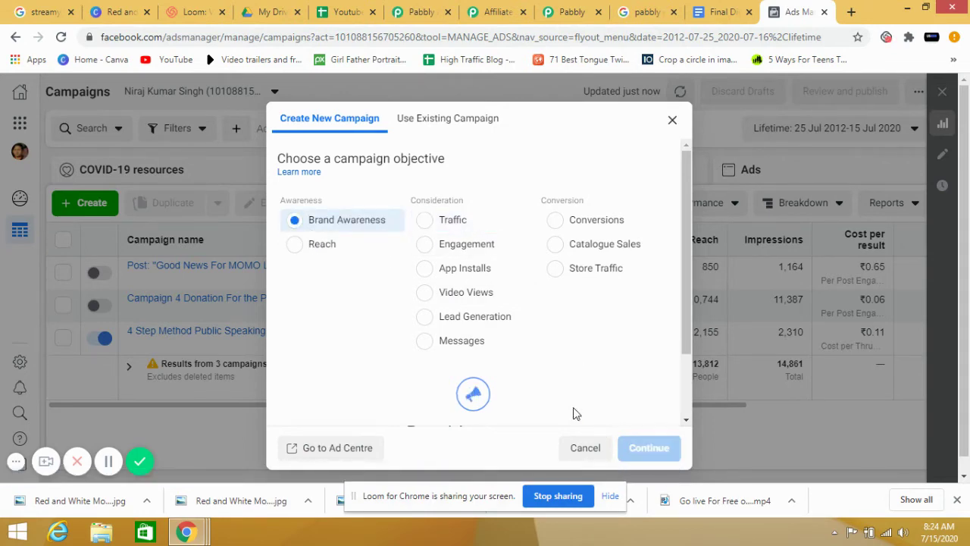
Rename the new campaign as "new fb ad"
mouse_move(523, 288)
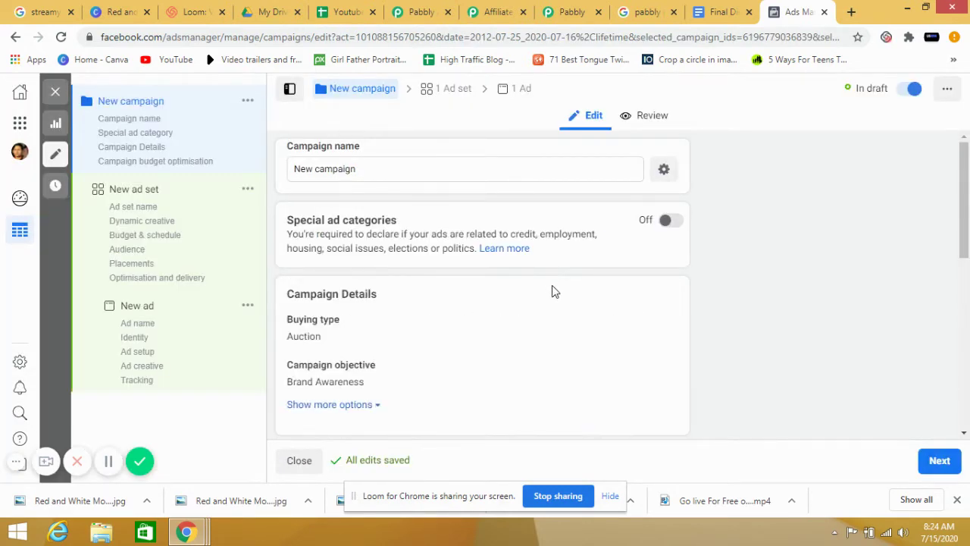
click(365, 170)
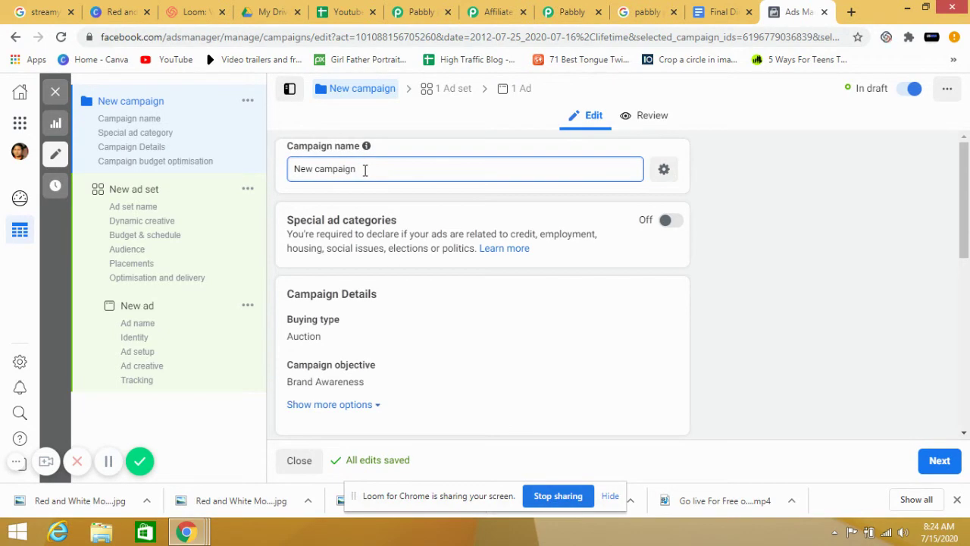
key(BackSpace)
key(BackSpace)
key(BackSpace)
key(BackSpace)
key(BackSpace)
key(BackSpace)
key(BackSpace)
key(BackSpace)
key(BackSpace)
key(BackSpace)
key(BackSpace)
key(BackSpace)
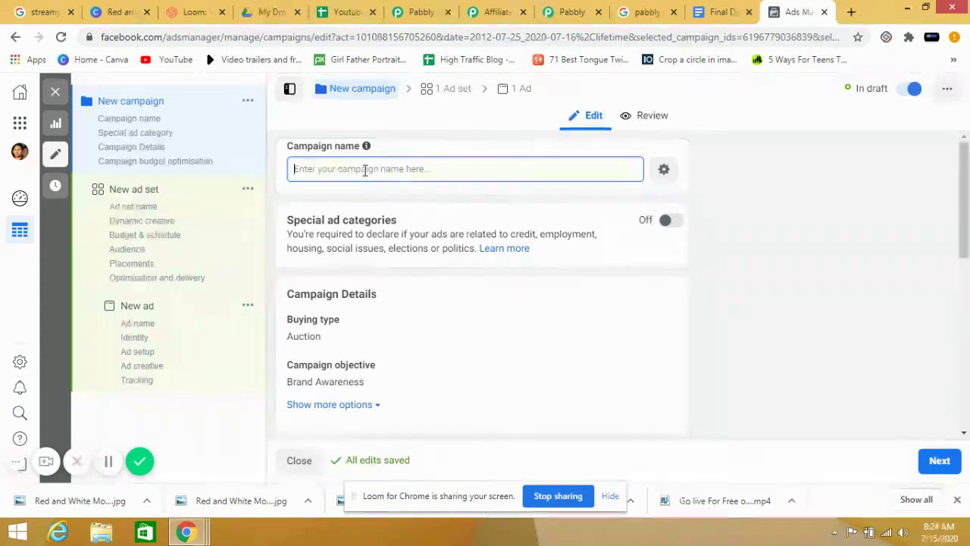
text(new )
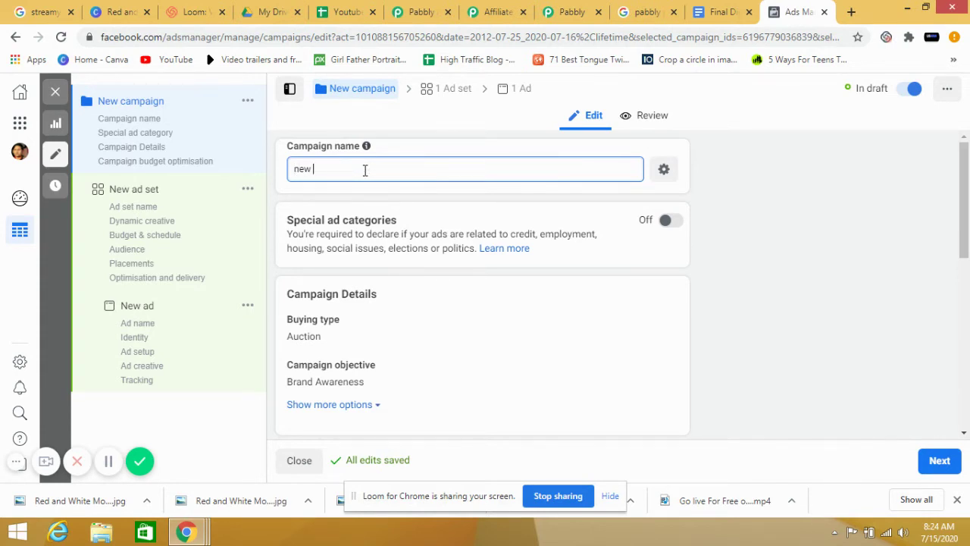
text(fb ad)
Continue from the campaign settings to the ad set and rename it as "New ad set 1"
scroll(395, 257, down, 1)
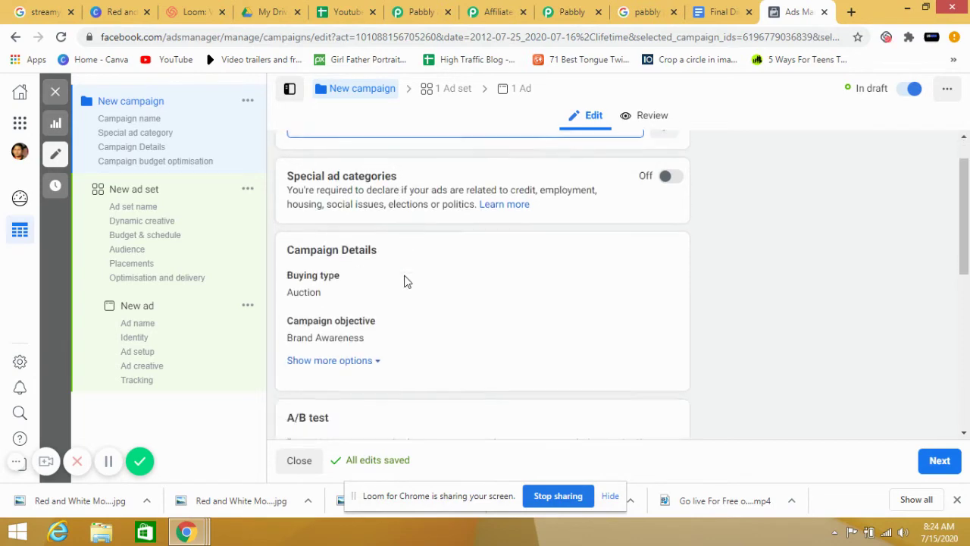
scroll(421, 249, down, 5)
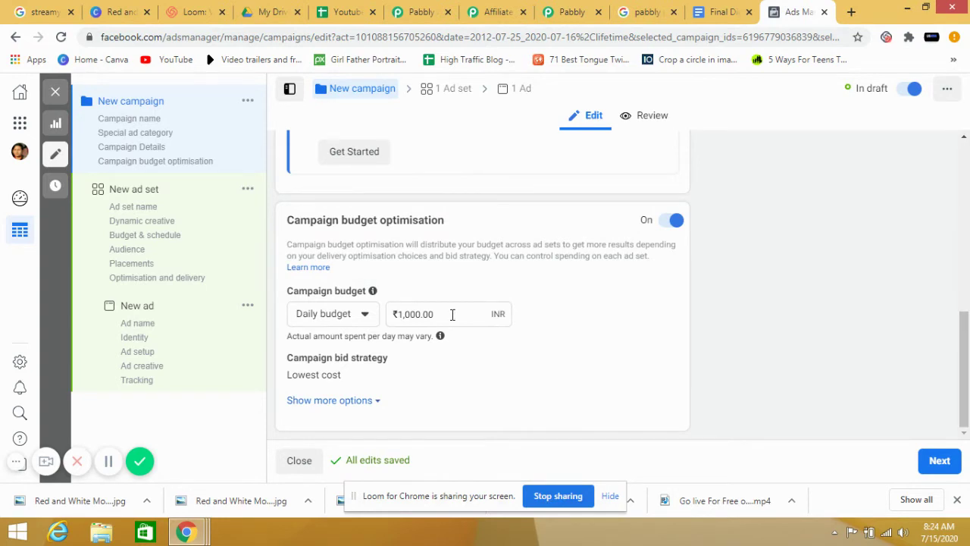
click(938, 466)
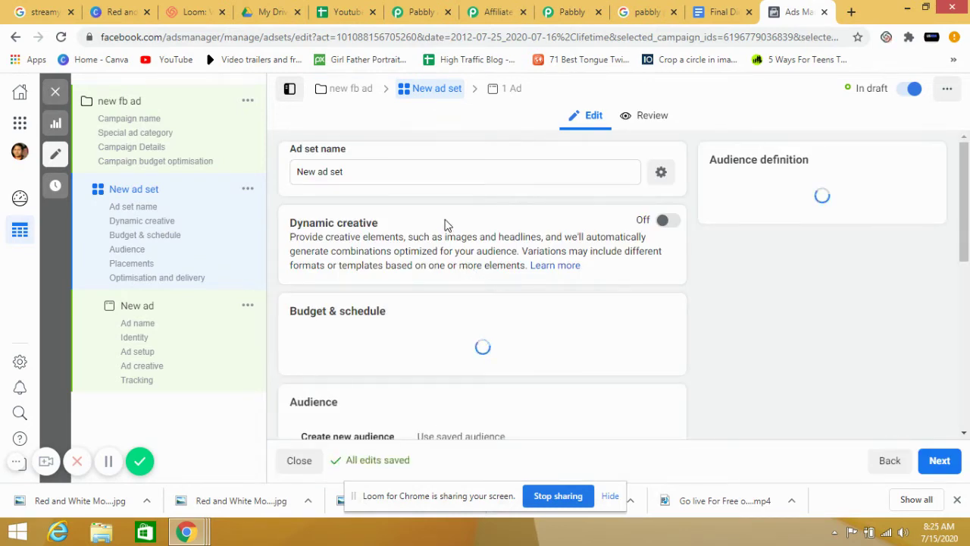
click(362, 171)
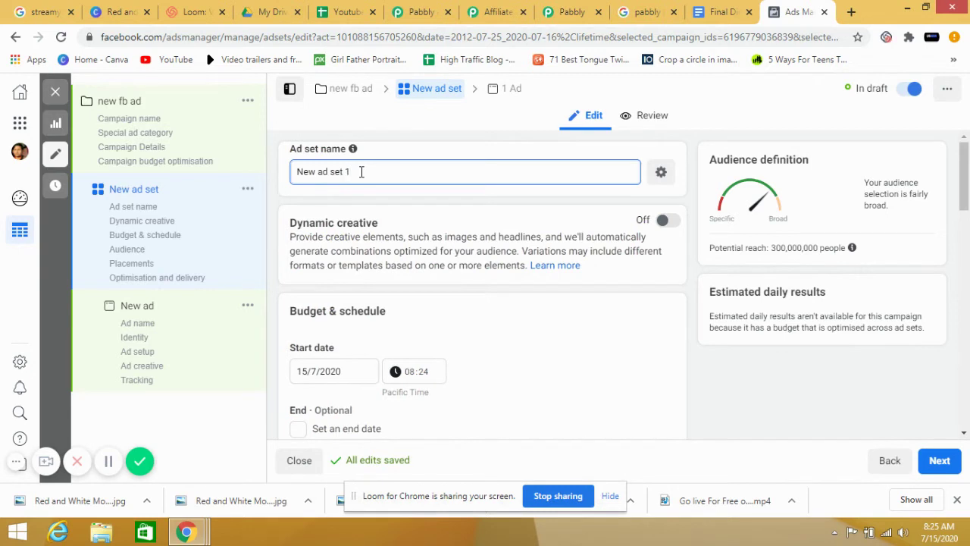
Enable an end date in the ad set's schedule and set it to 24 July 2020
scroll(470, 250, down, 1)
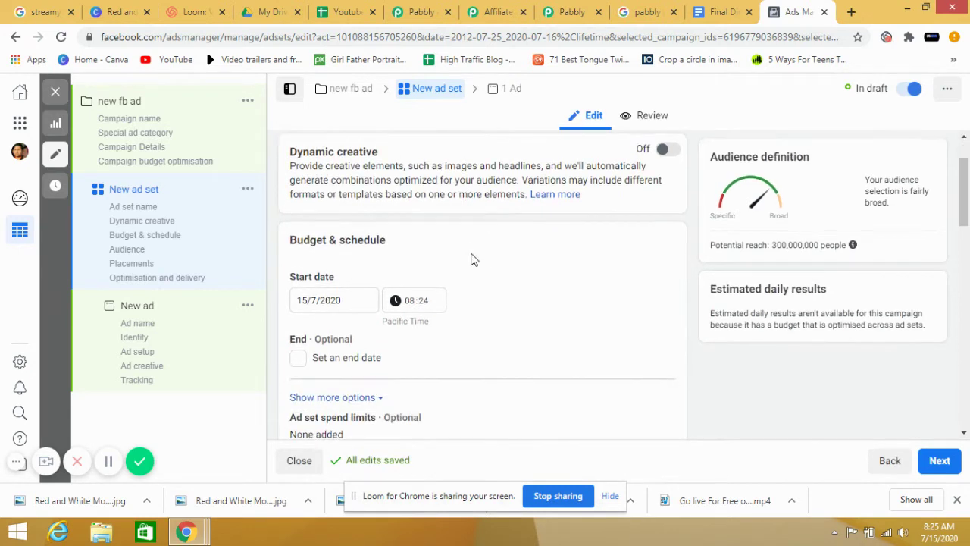
scroll(348, 257, down, 1)
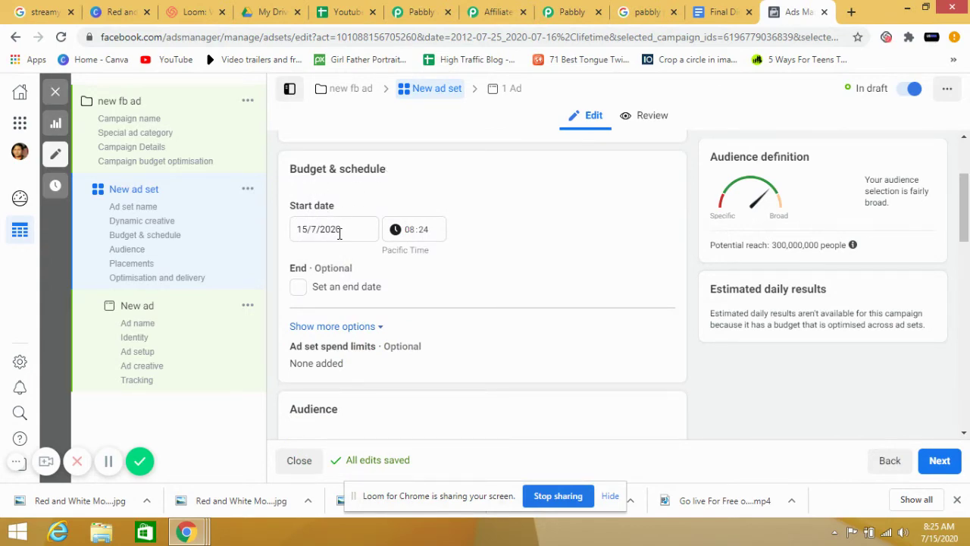
click(298, 291)
click(336, 319)
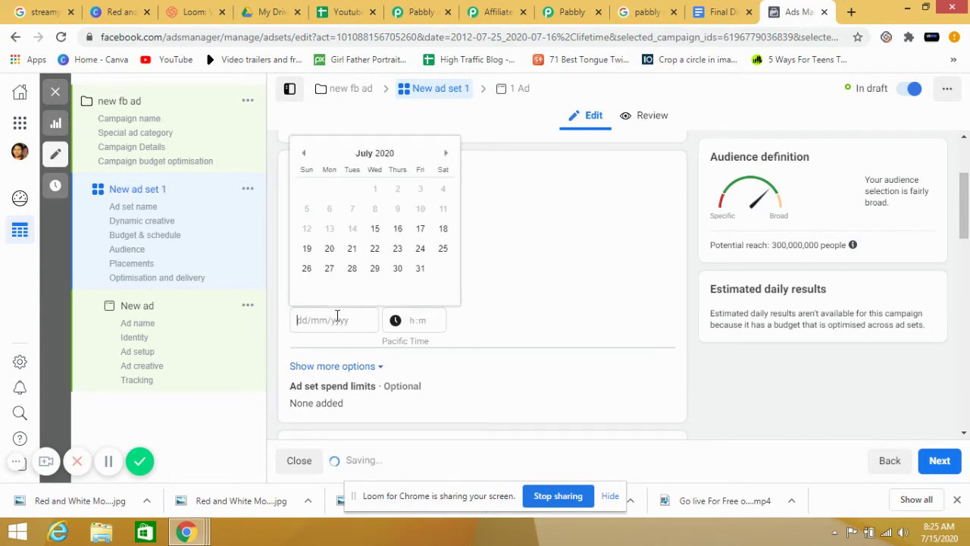
click(420, 249)
Open the audience's locations for editing and set its age range to 20 to 60
scroll(520, 326, down, 4)
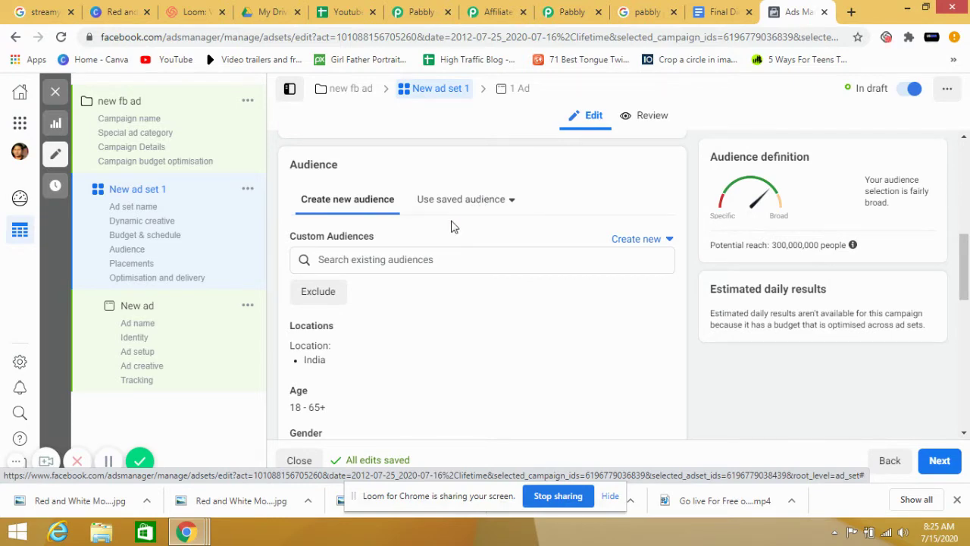
scroll(460, 263, down, 2)
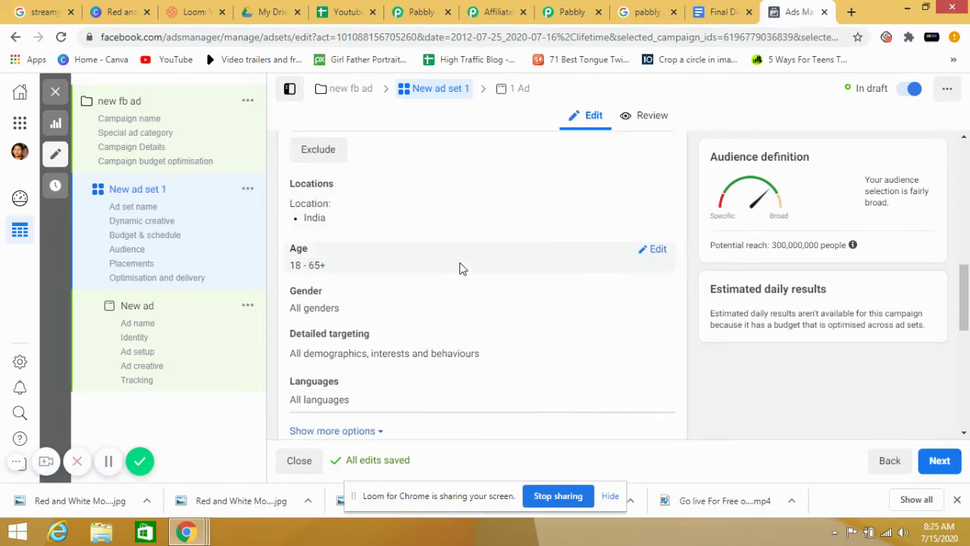
click(652, 253)
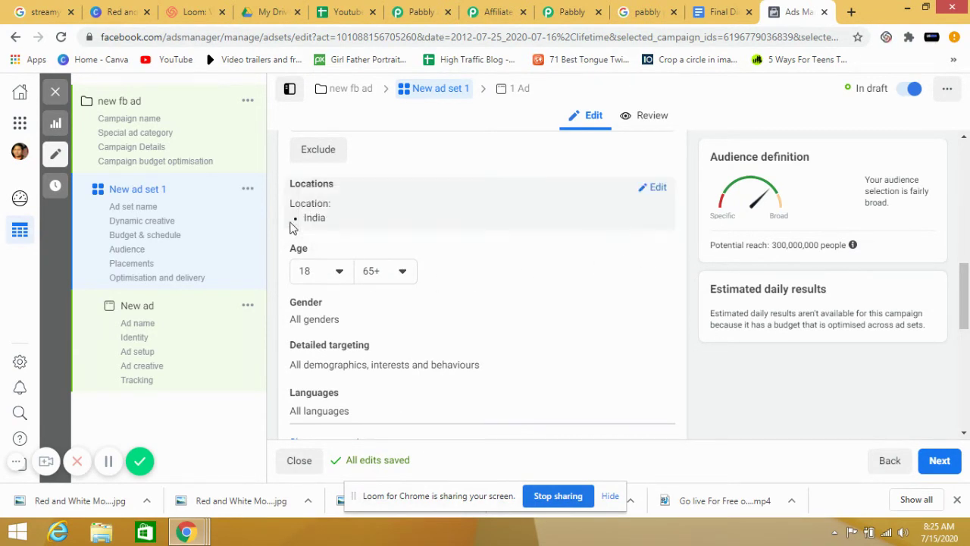
click(657, 189)
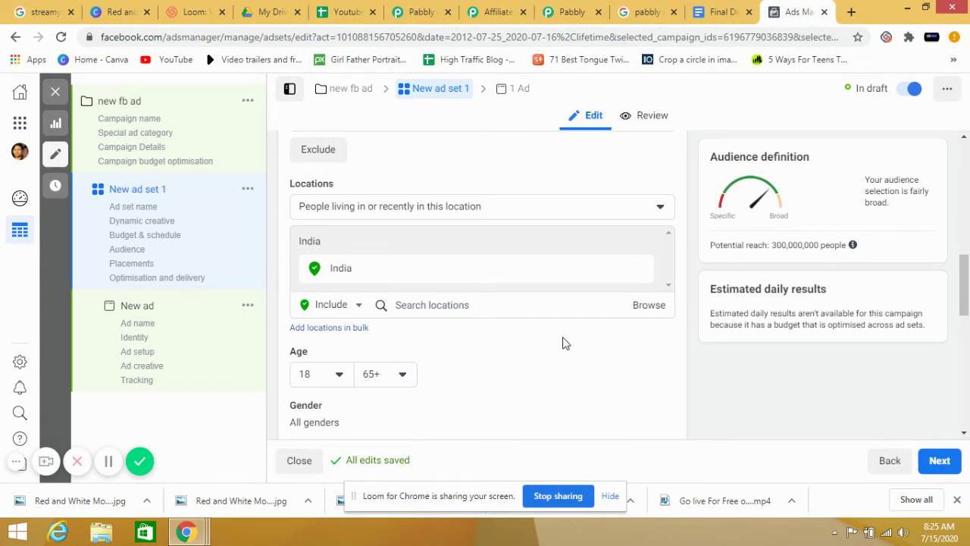
scroll(416, 286, down, 2)
click(340, 232)
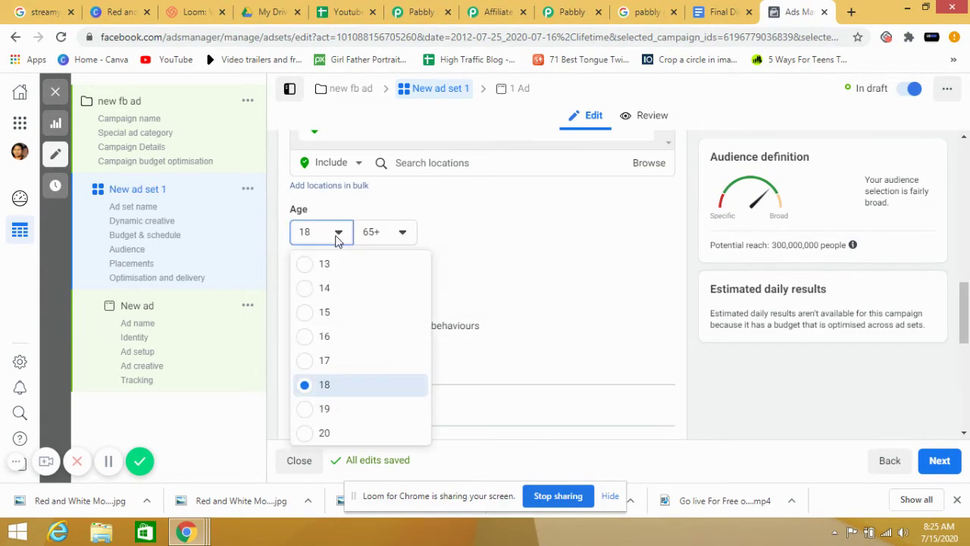
click(327, 433)
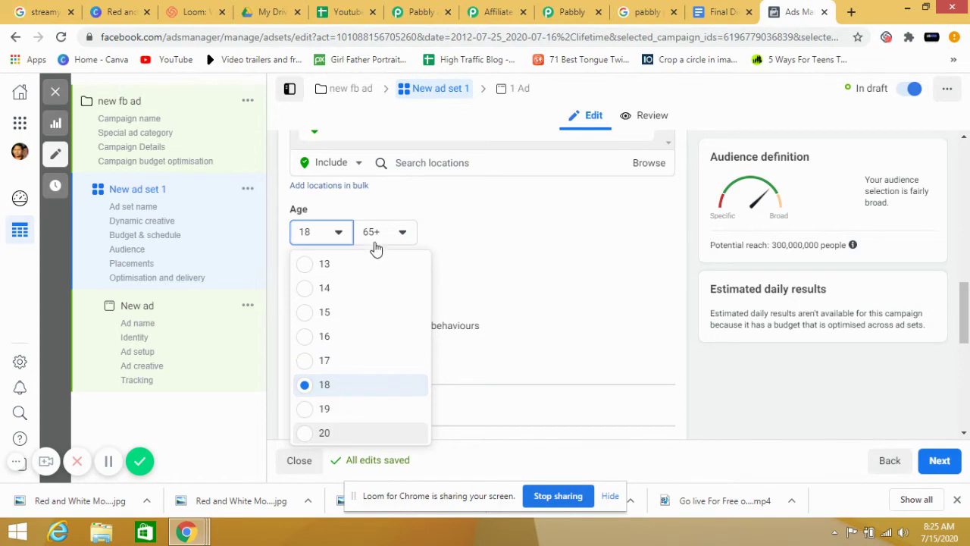
click(383, 238)
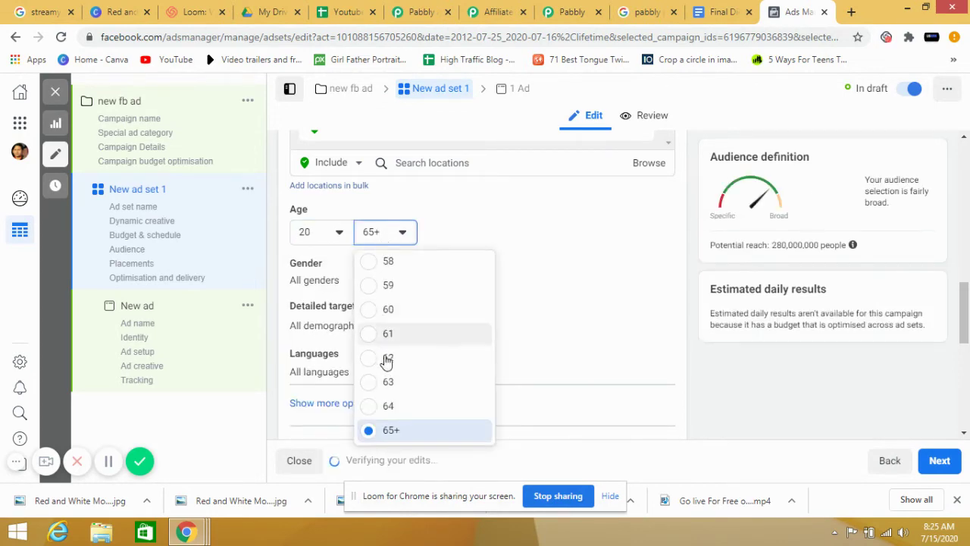
click(383, 311)
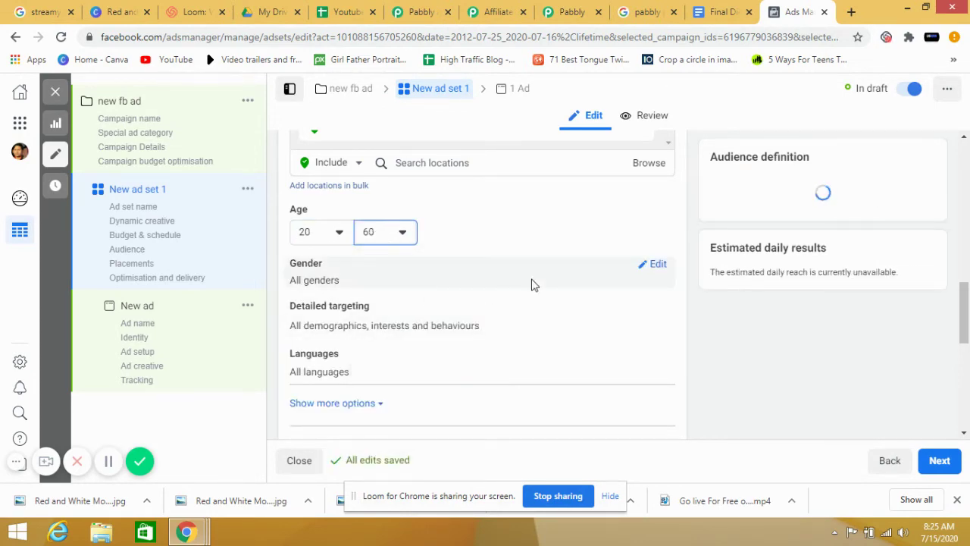
Open the audience's gender options for editing
scroll(554, 250, up, 2)
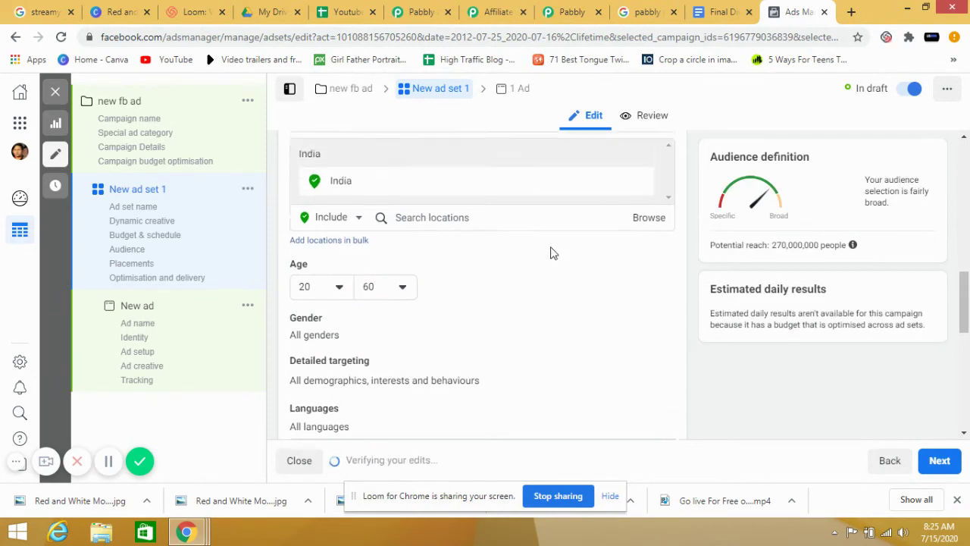
scroll(534, 270, down, 3)
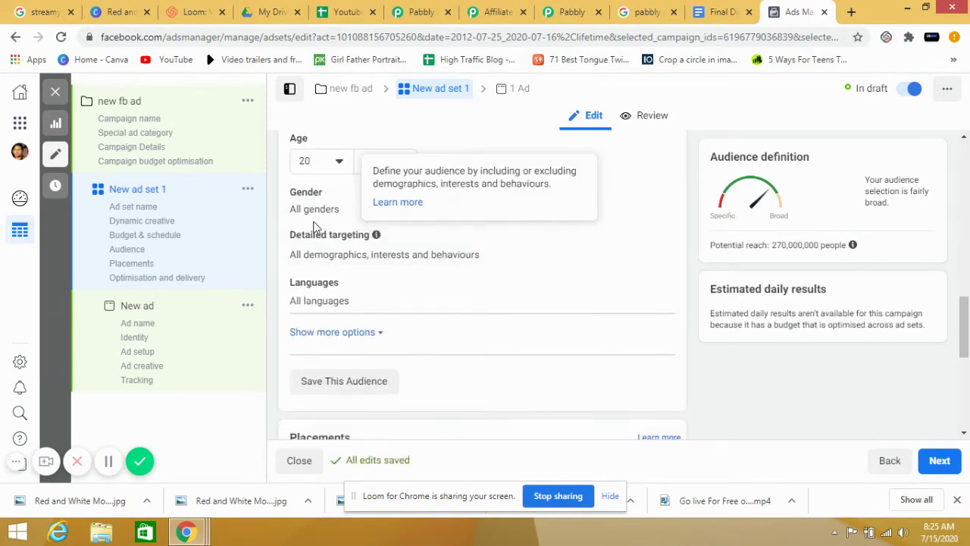
click(658, 195)
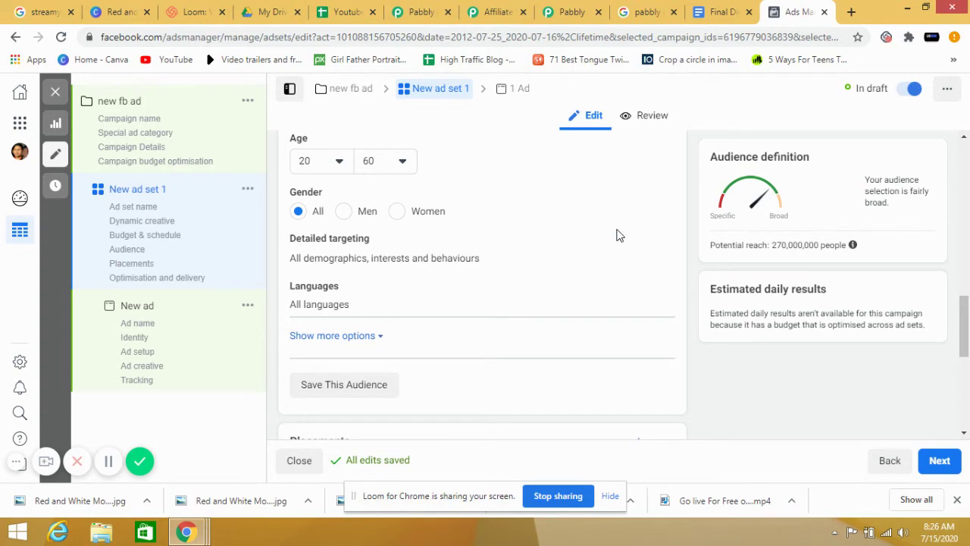
Review the ad set's audience, placements and optimisation settings, and continue to the ad level
scroll(618, 235, down, 3)
scroll(573, 258, down, 2)
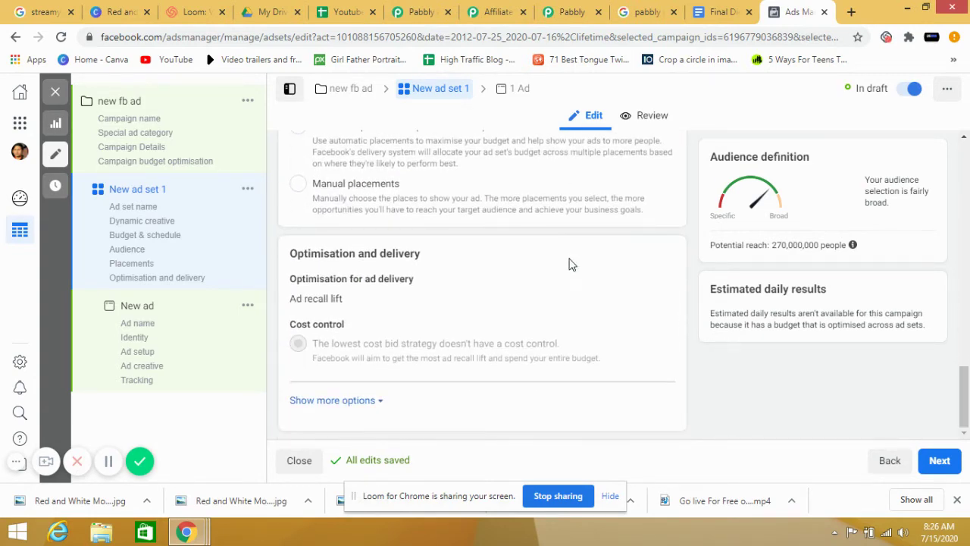
scroll(580, 303, up, 5)
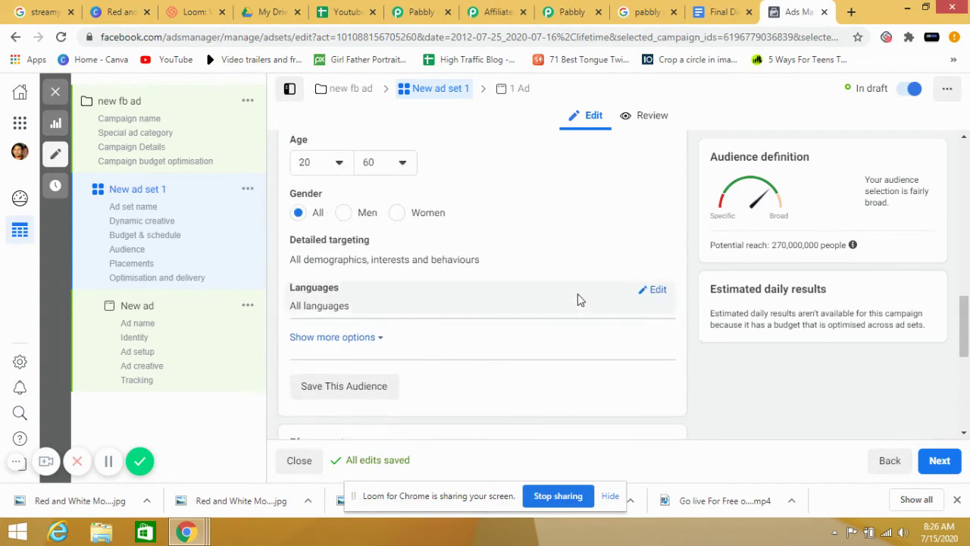
scroll(576, 296, up, 4)
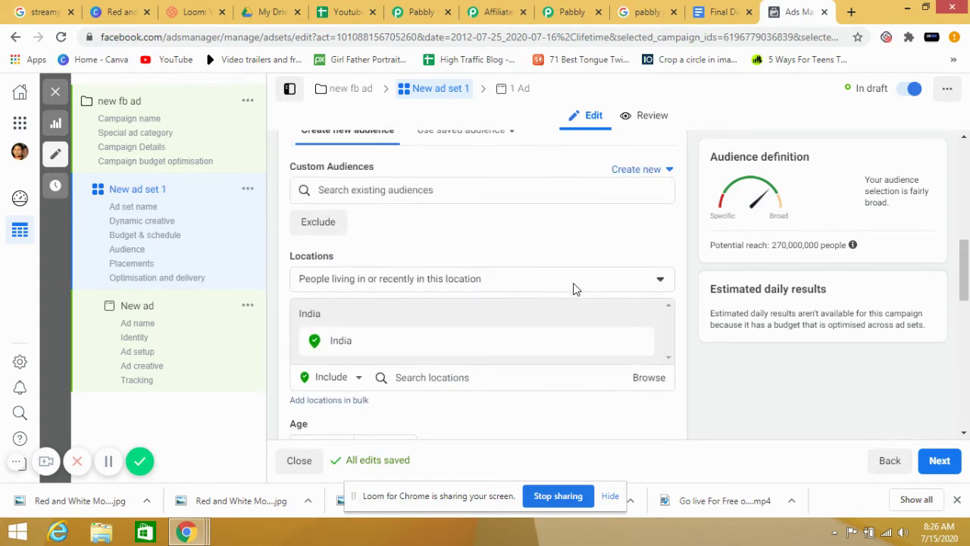
scroll(573, 289, up, 2)
scroll(577, 294, down, 8)
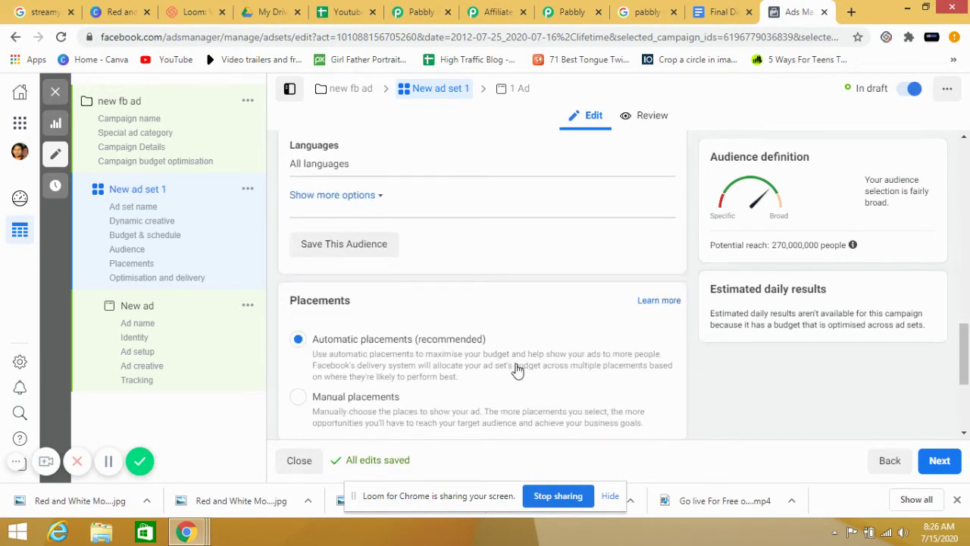
scroll(516, 368, down, 3)
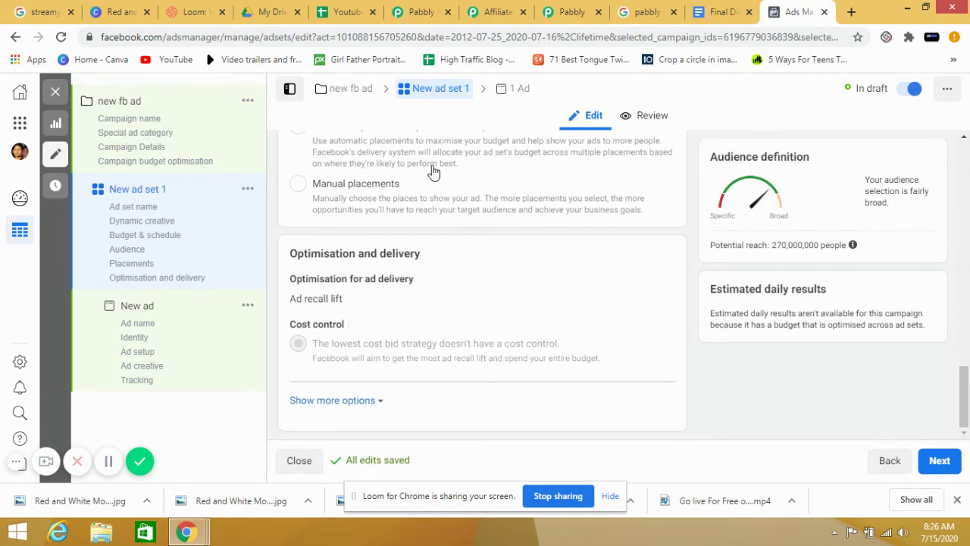
click(938, 464)
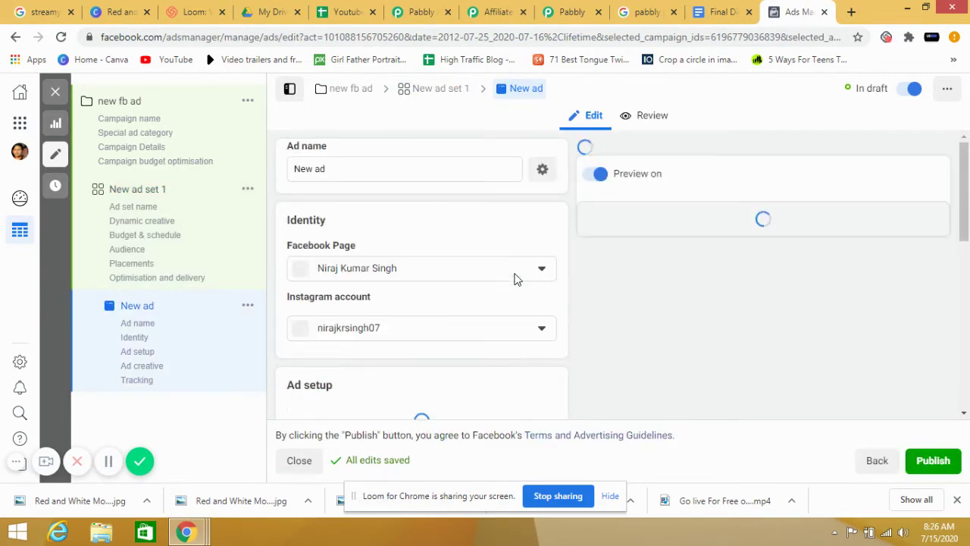
click(345, 169)
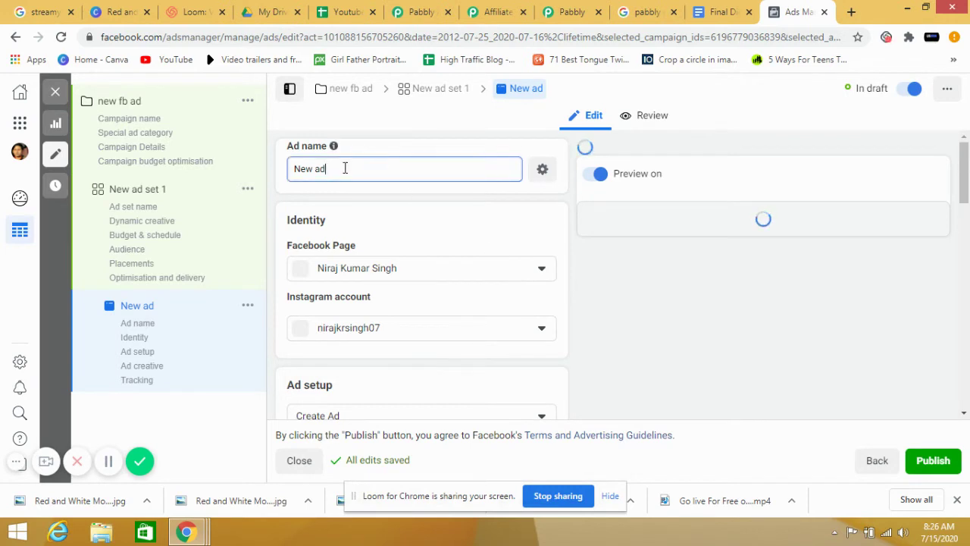
text(n)
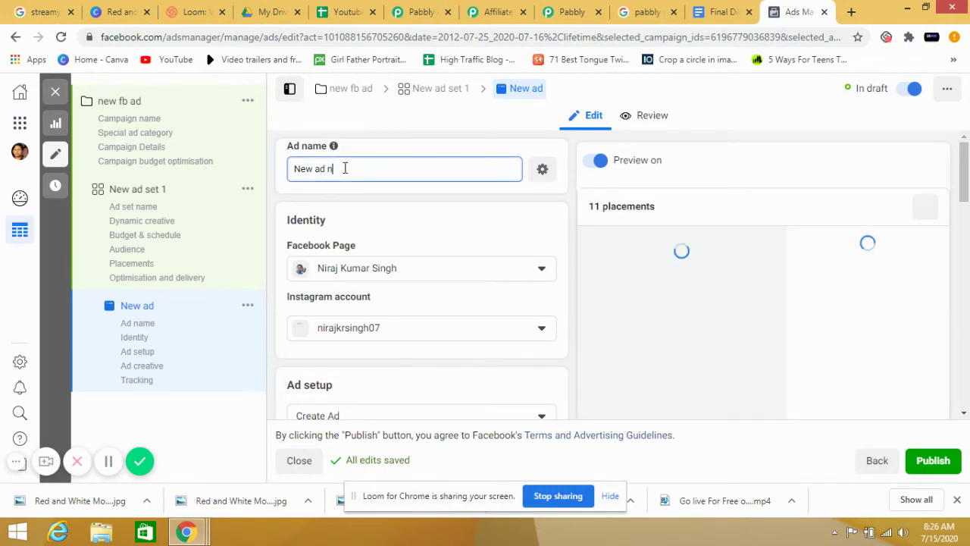
text(a)
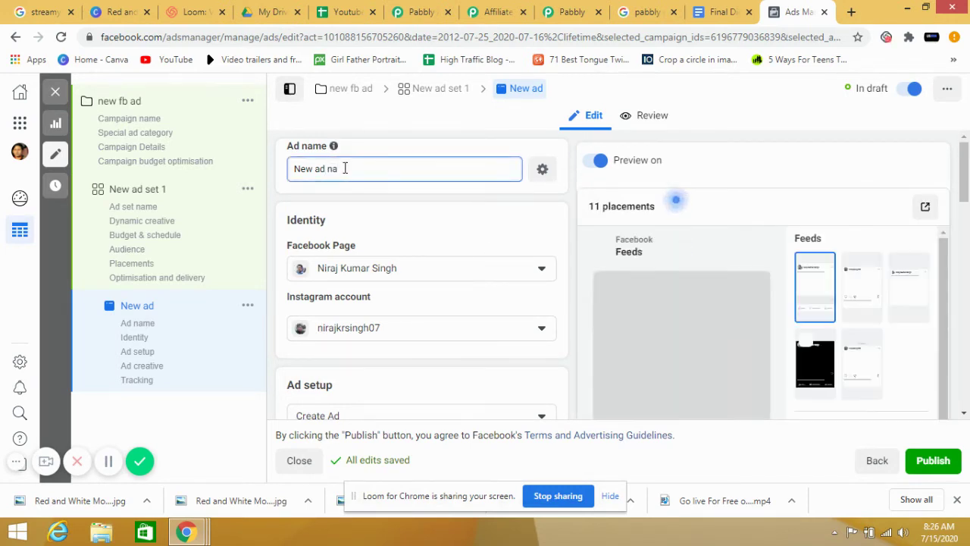
text(me)
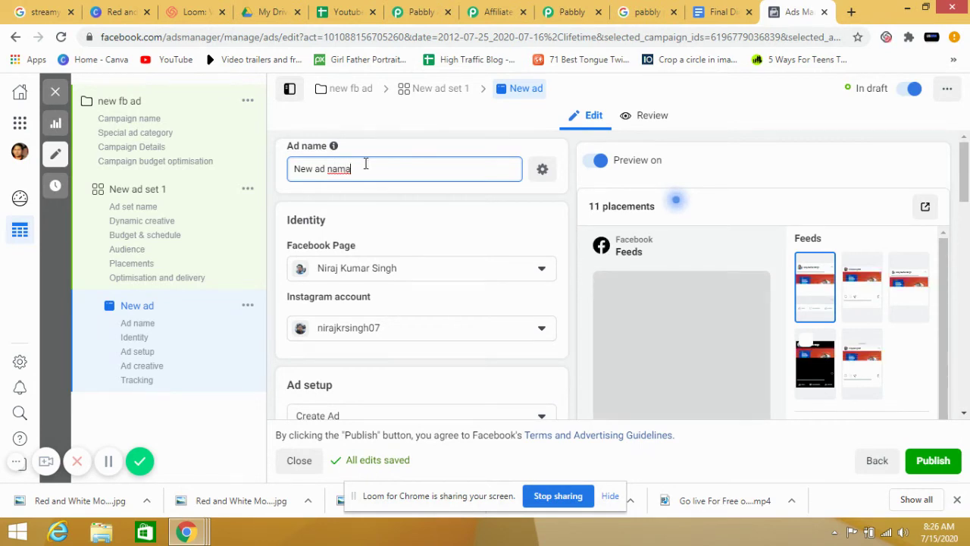
Replace the whole ad name with "Awareness"
drag(362, 168, 291, 173)
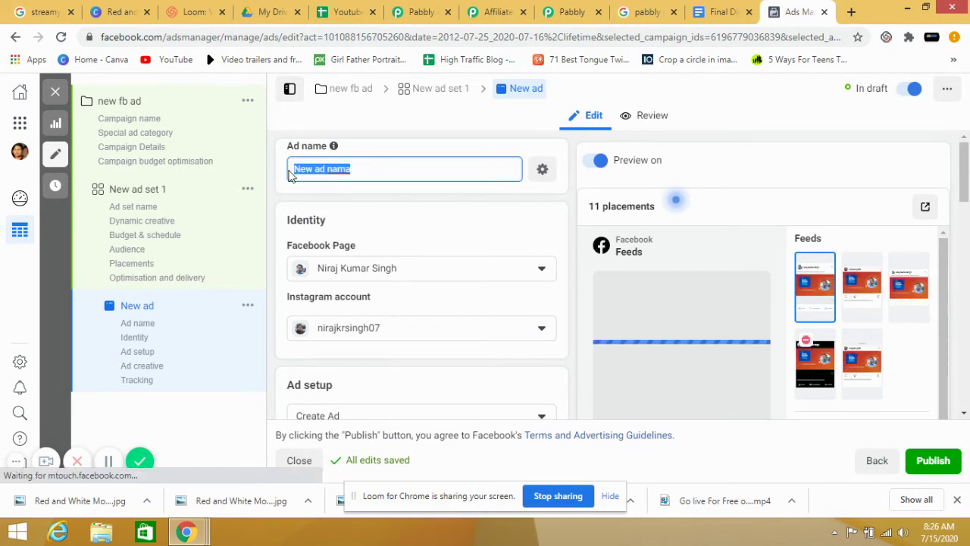
key(BackSpace)
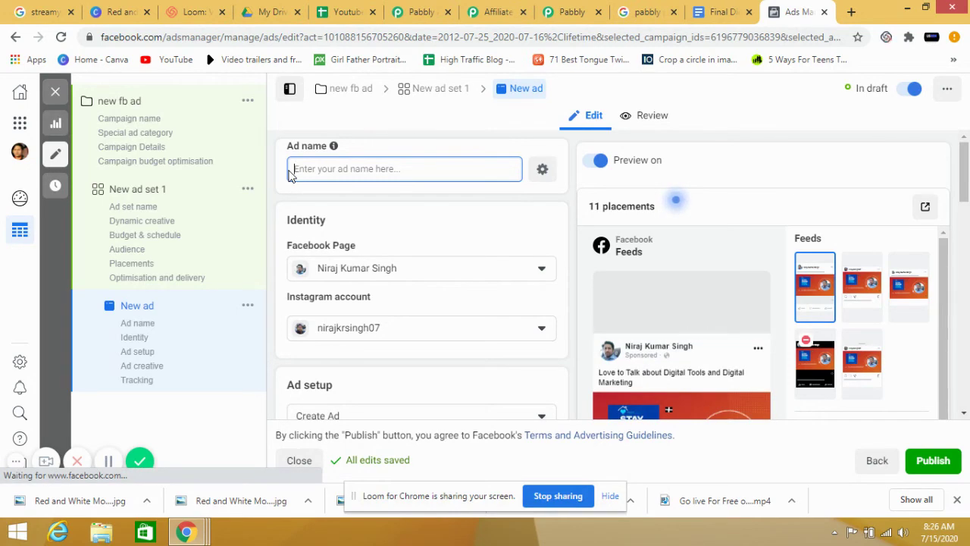
text(Aware)
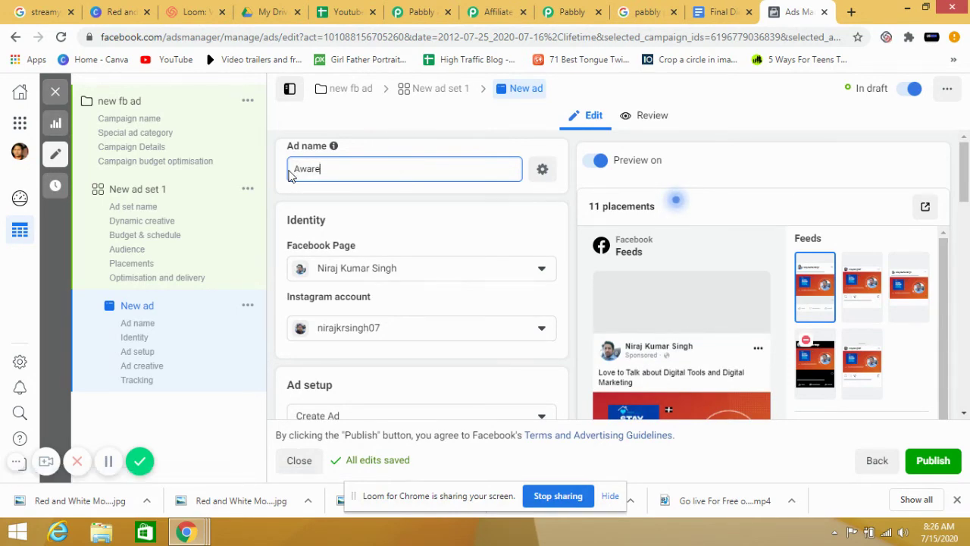
text(ness)
Look at the Instagram accounts available for the ad's identity and examine the format and ad creative sections
scroll(414, 211, down, 2)
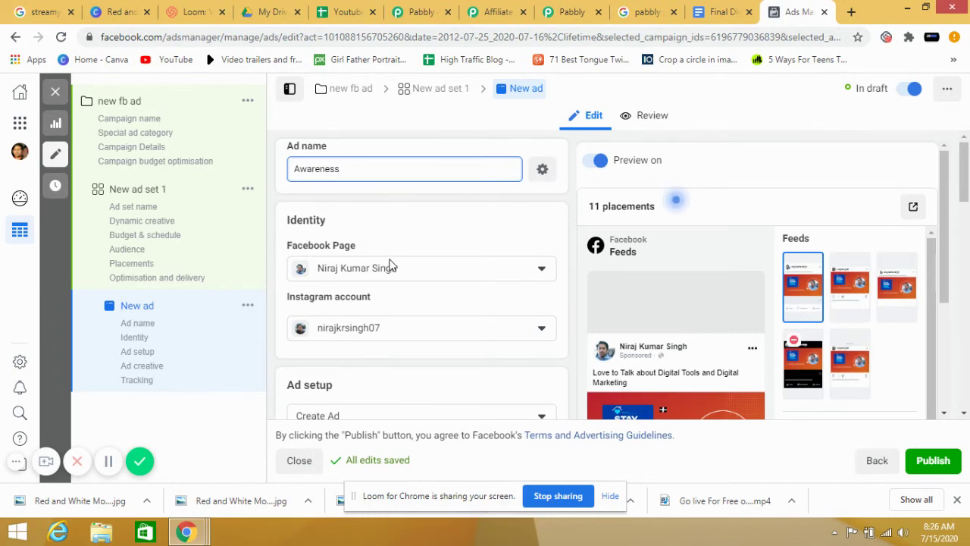
scroll(391, 265, down, 1)
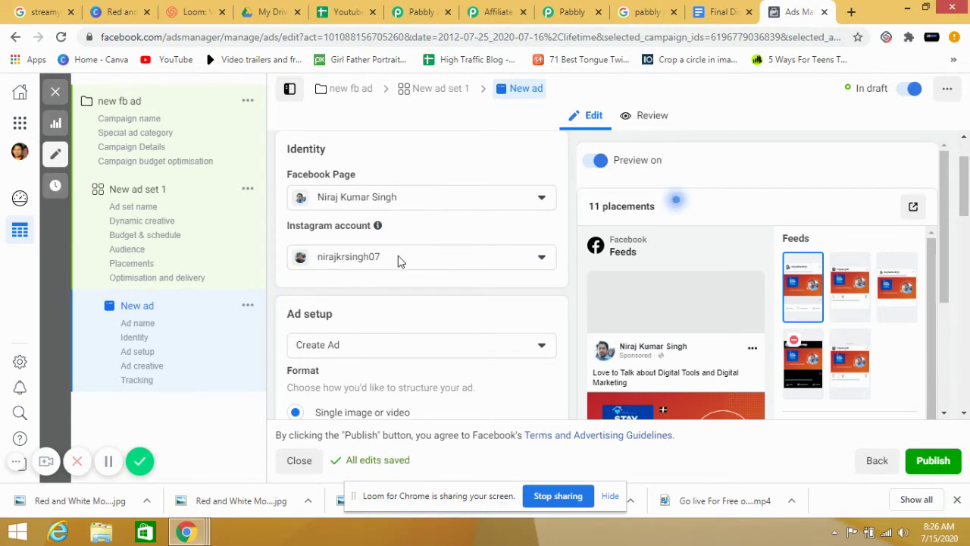
click(399, 257)
scroll(400, 260, down, 2)
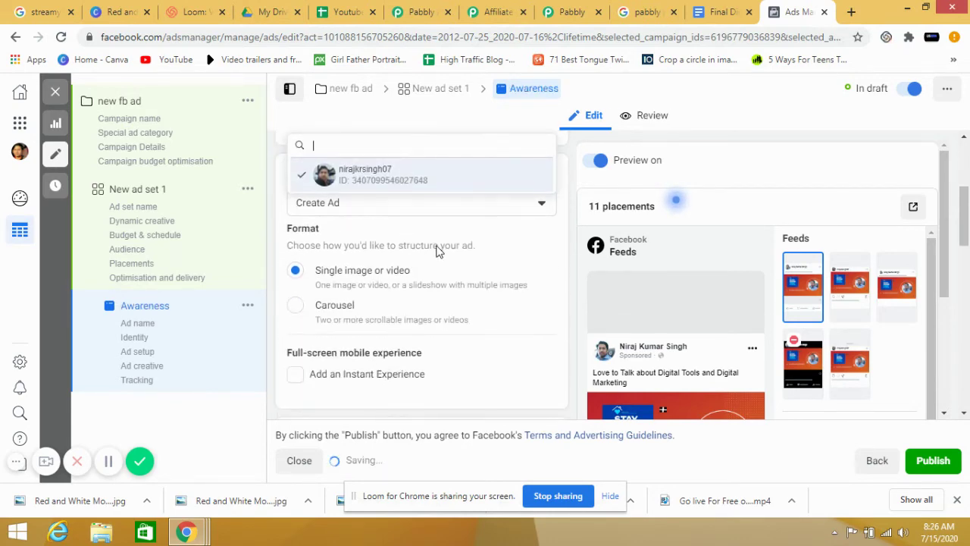
scroll(447, 246, down, 2)
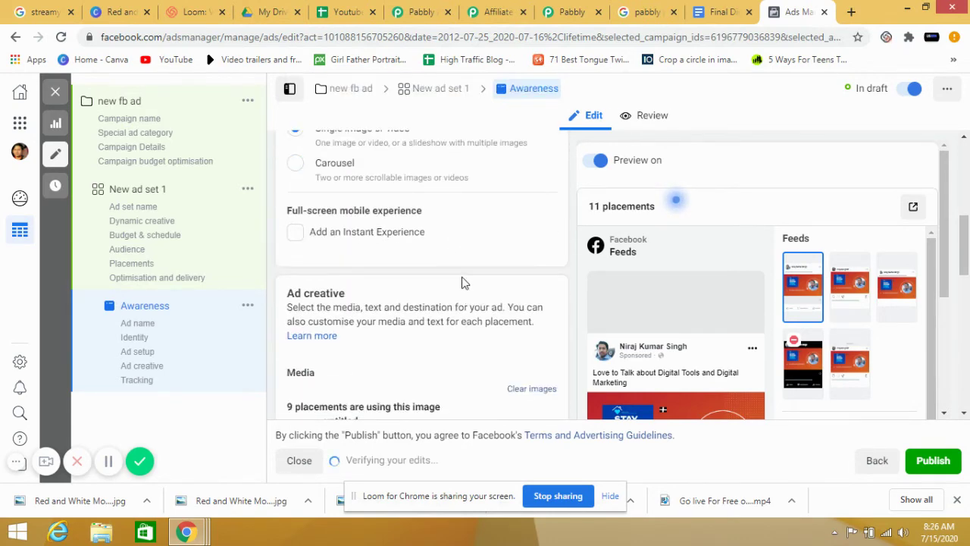
Replace the ad's image with the 1280 × 720 microphone picture reading "SETTING" from the account images
scroll(464, 283, up, 4)
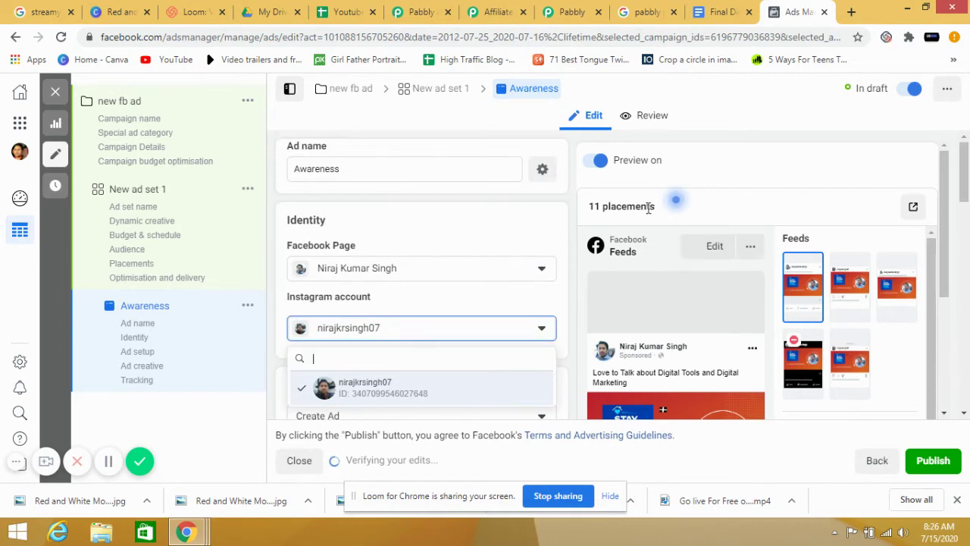
click(673, 201)
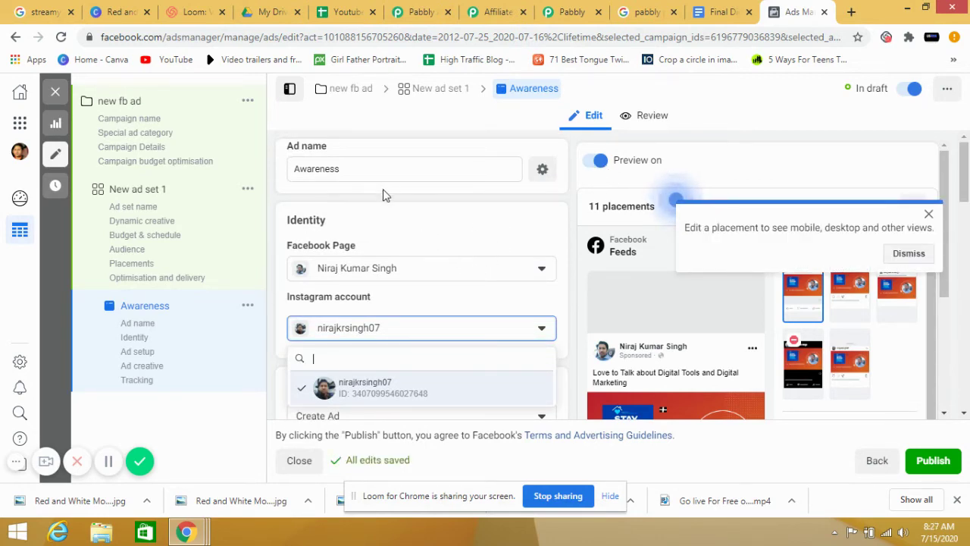
scroll(394, 204, down, 3)
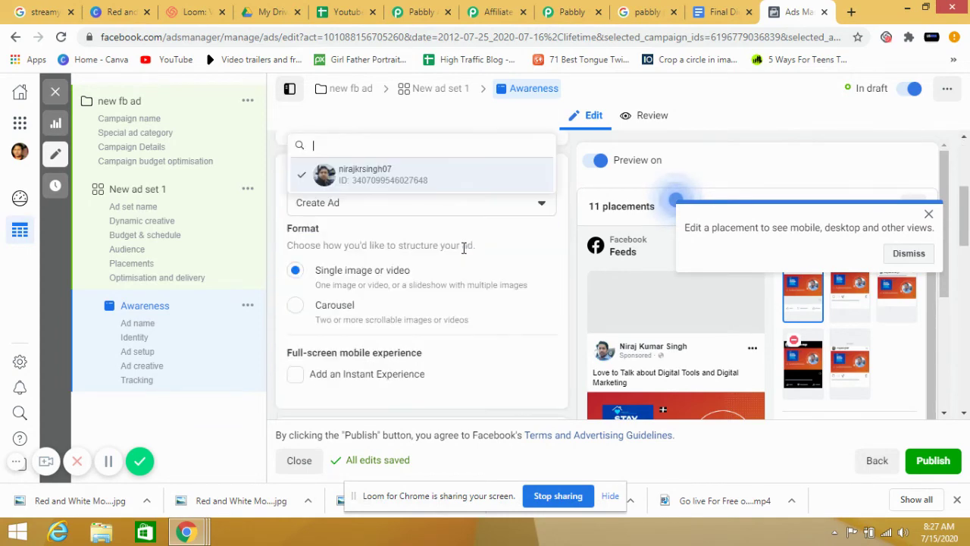
scroll(465, 255, down, 5)
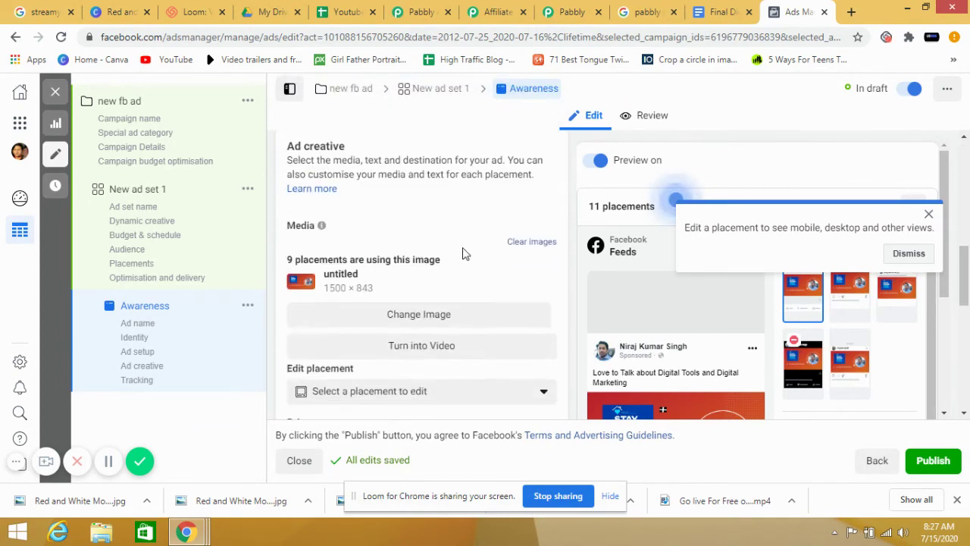
scroll(465, 256, up, 1)
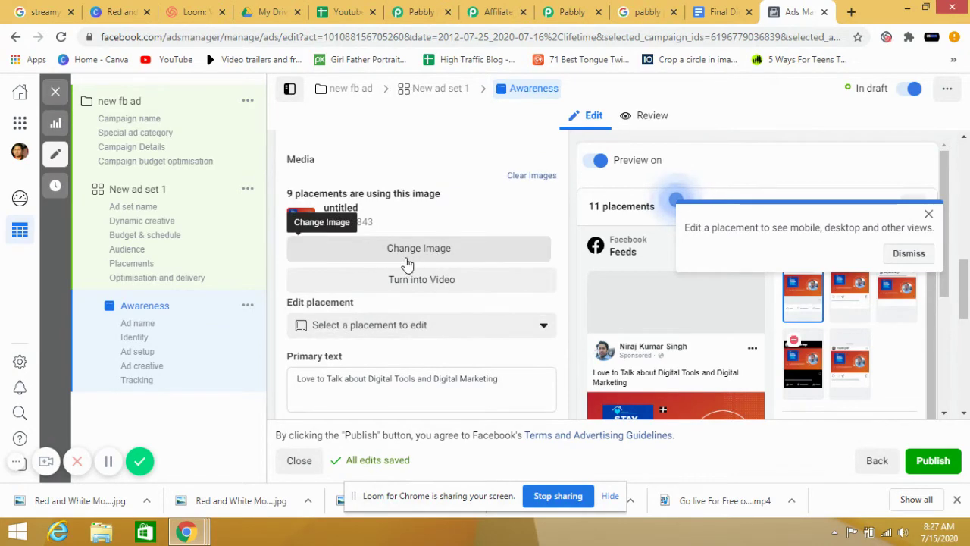
click(414, 256)
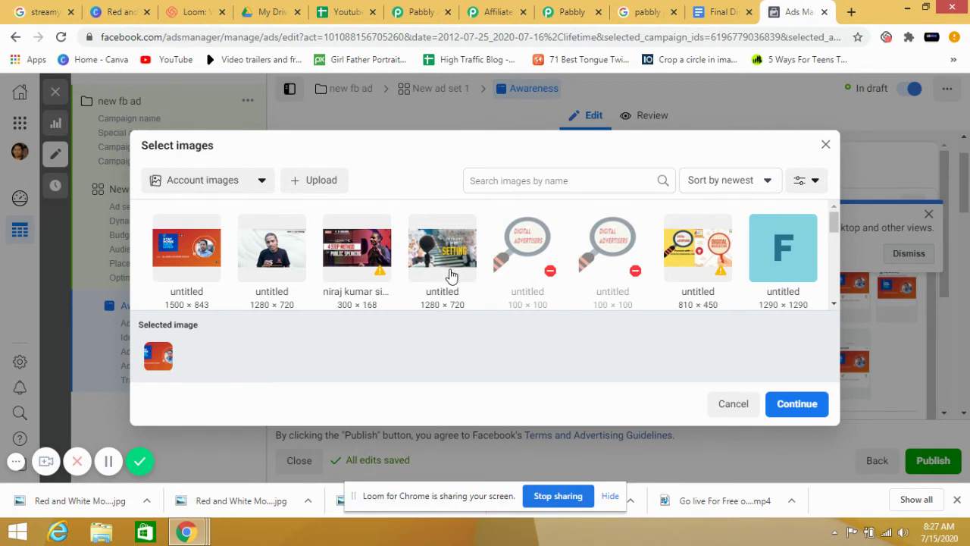
click(455, 267)
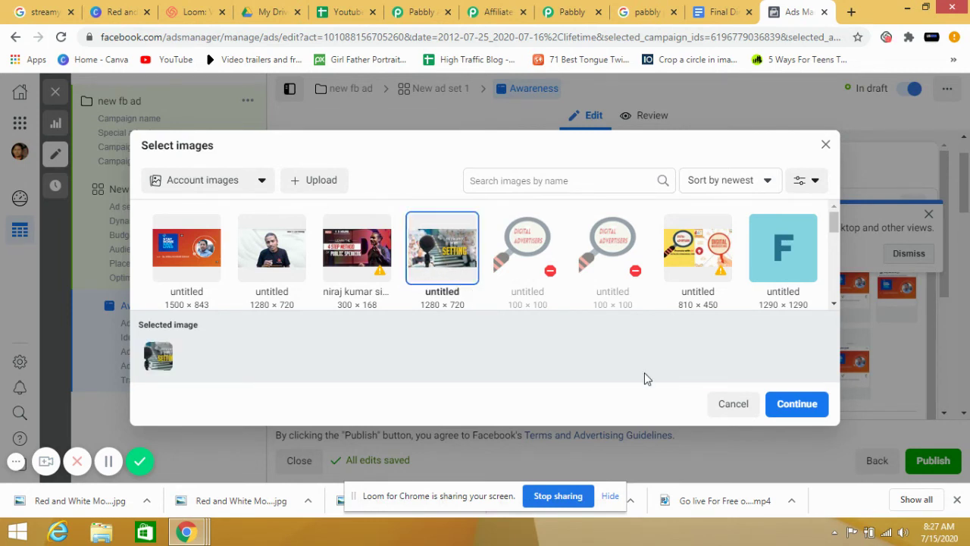
click(746, 404)
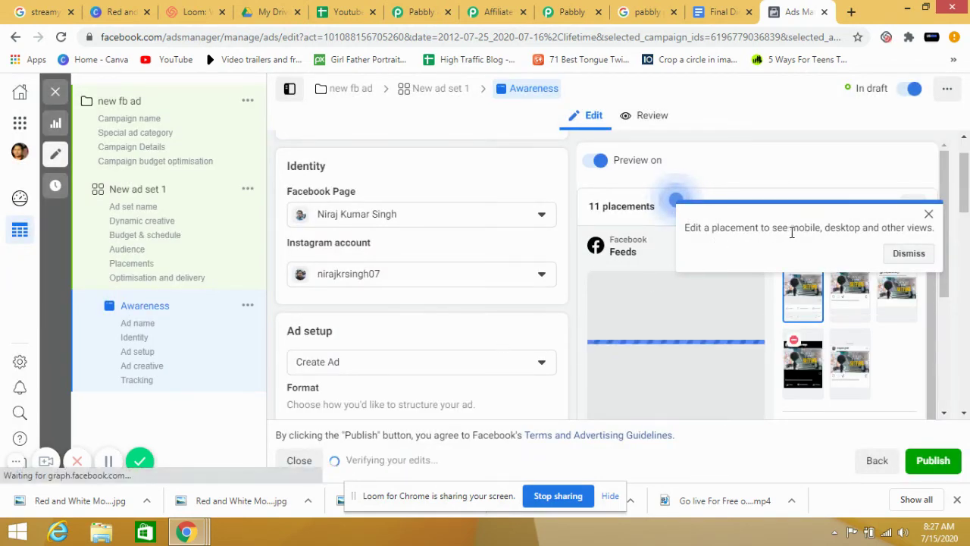
Dismiss the tip about editing placements and check the ad preview with the microphone image
click(928, 215)
scroll(630, 288, down, 1)
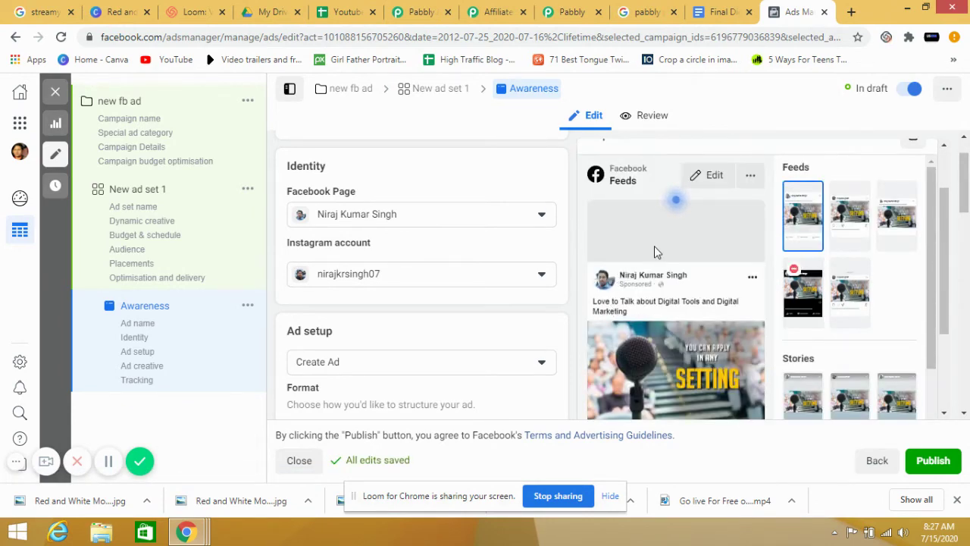
scroll(403, 253, up, 1)
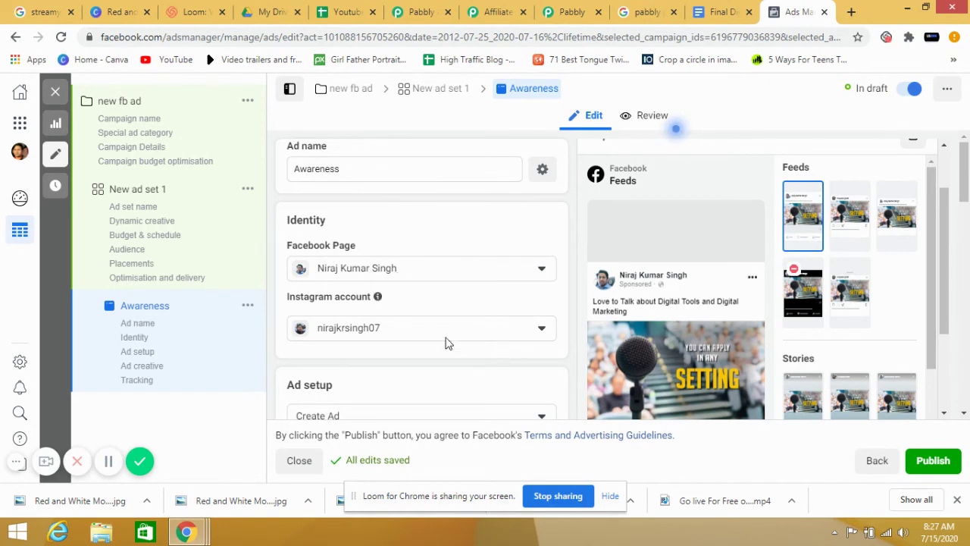
Examine the ad's identity, the ad setup choices, the format options and the ad creative media settings
scroll(429, 339, down, 1)
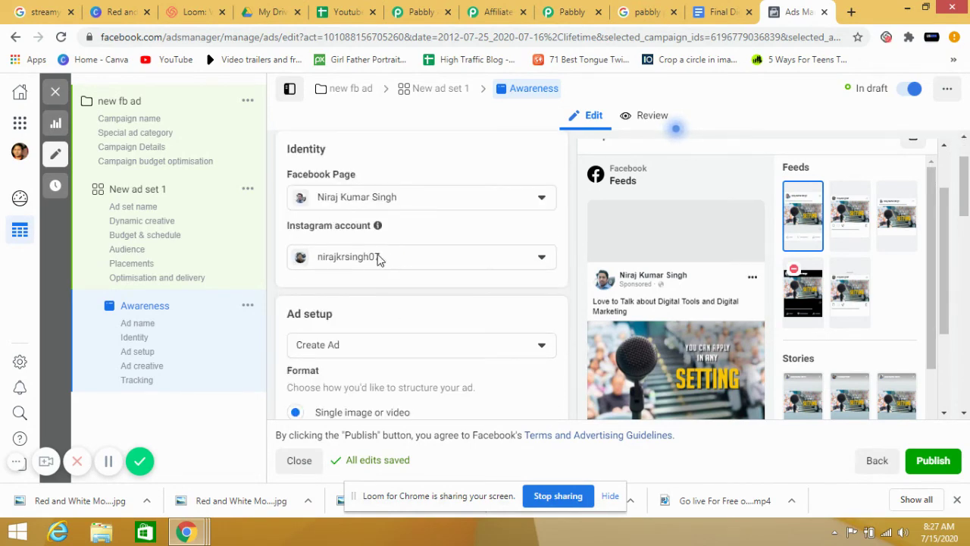
scroll(427, 283, down, 1)
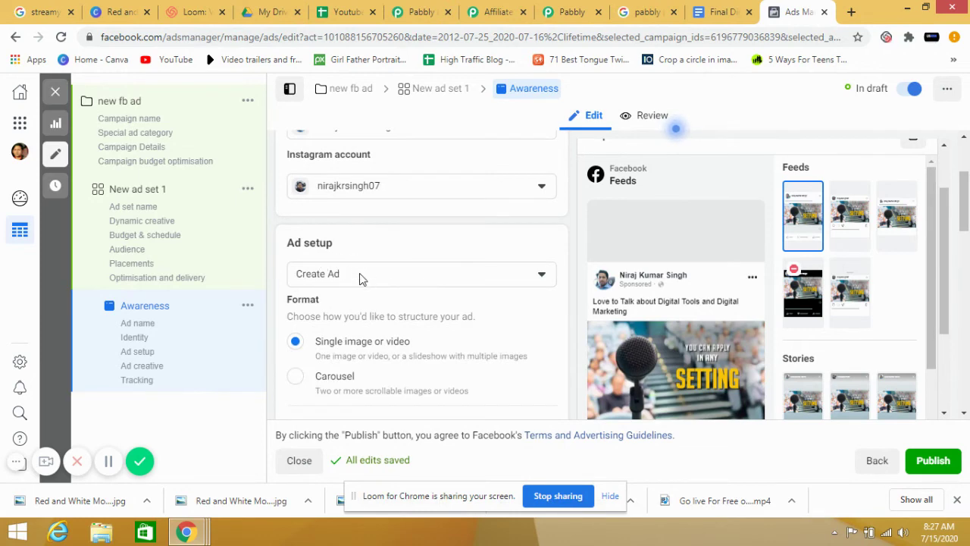
click(360, 277)
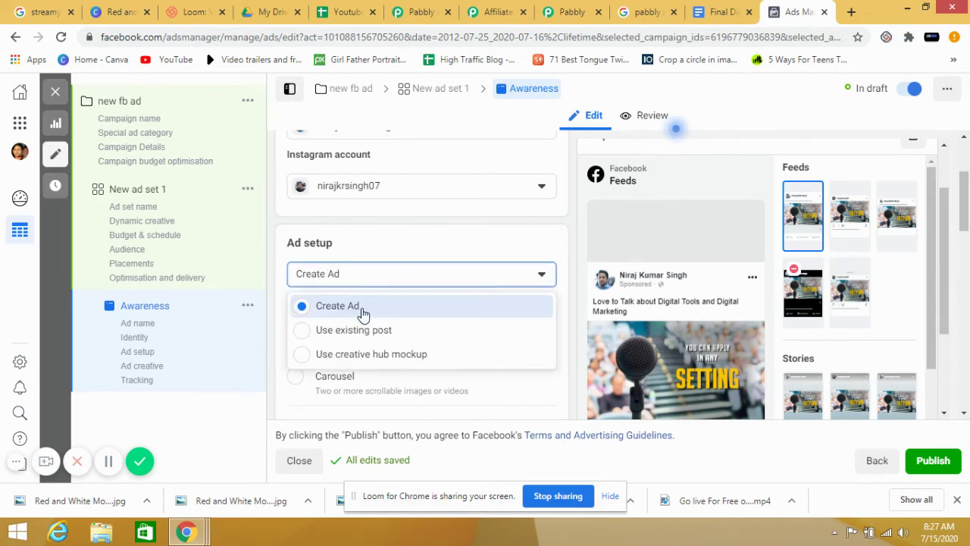
click(402, 251)
scroll(429, 288, down, 1)
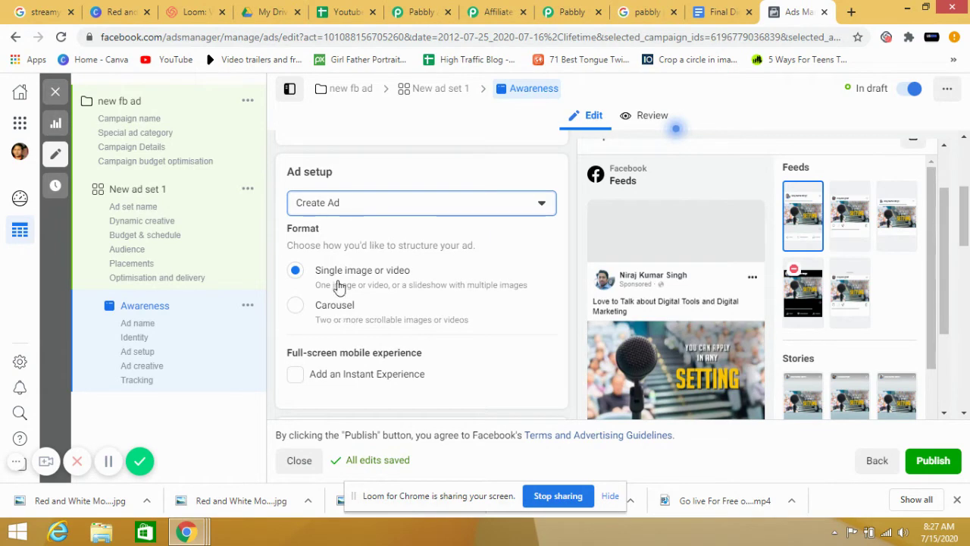
scroll(341, 284, down, 2)
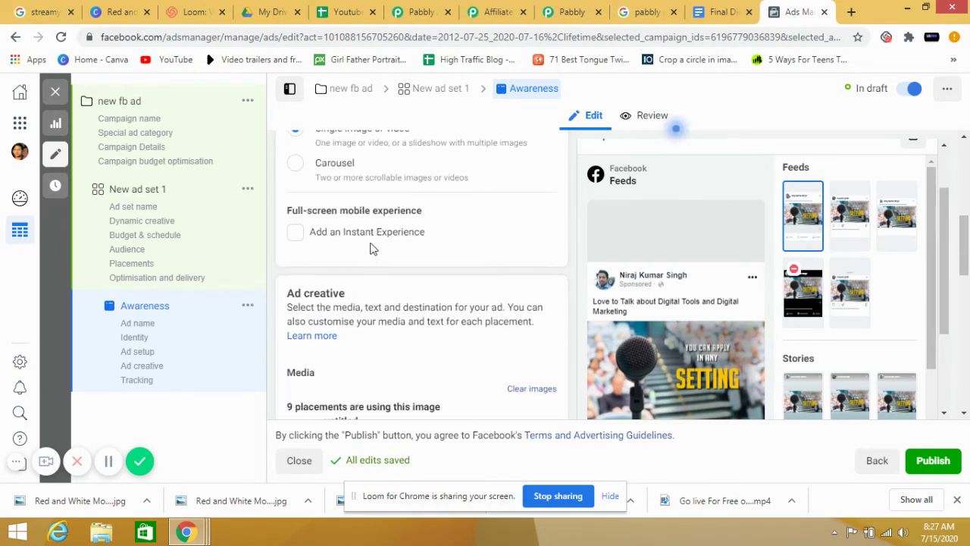
scroll(415, 254, down, 2)
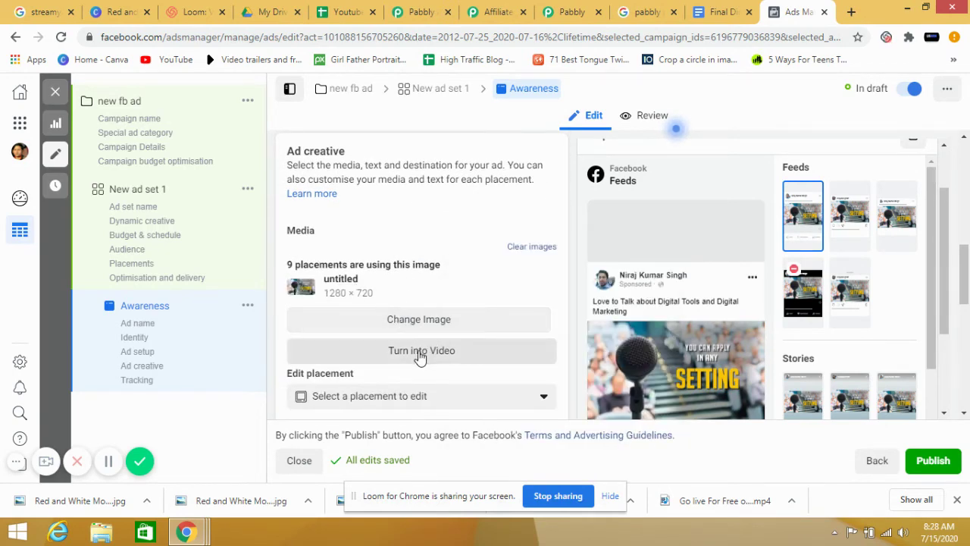
Open the Instagram Feed placement for editing, look over its preview, and close it without making changes
click(383, 401)
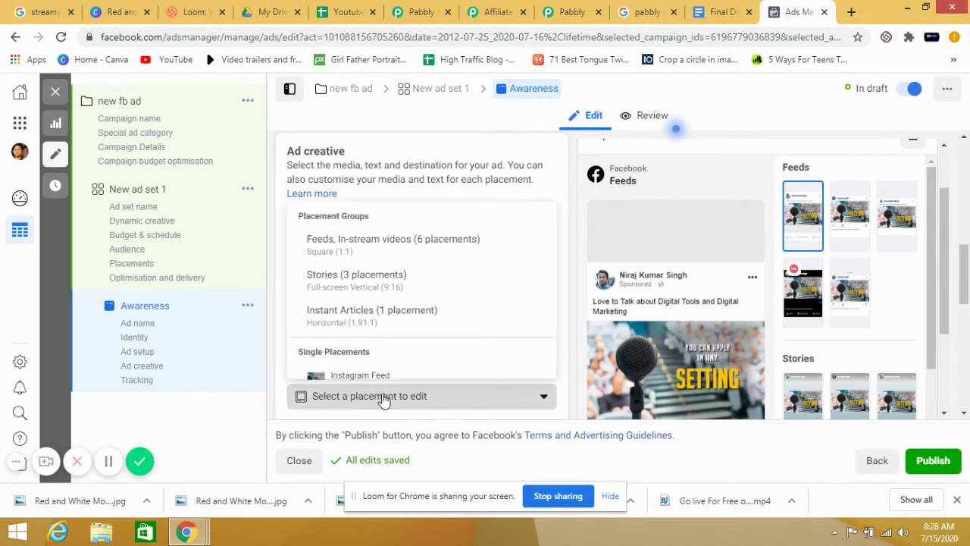
scroll(369, 303, down, 1)
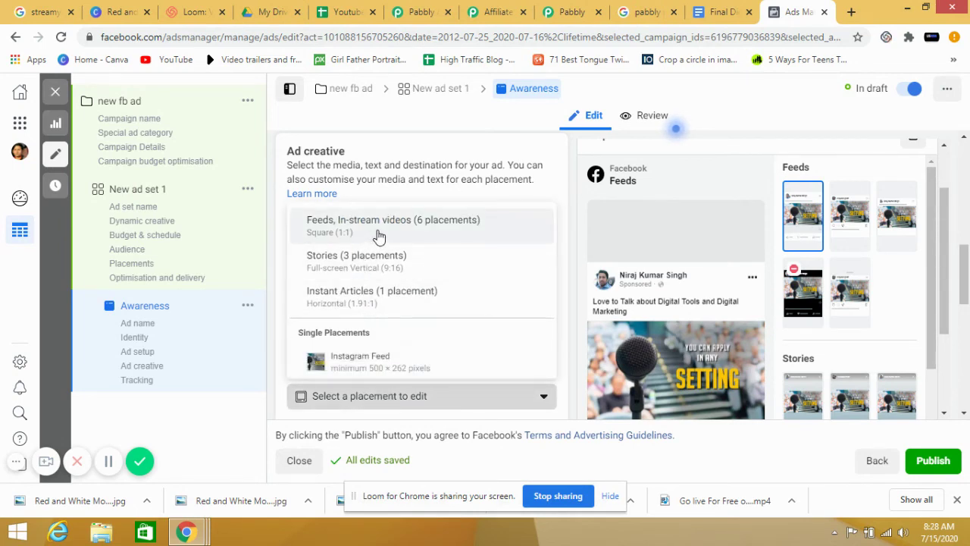
click(383, 366)
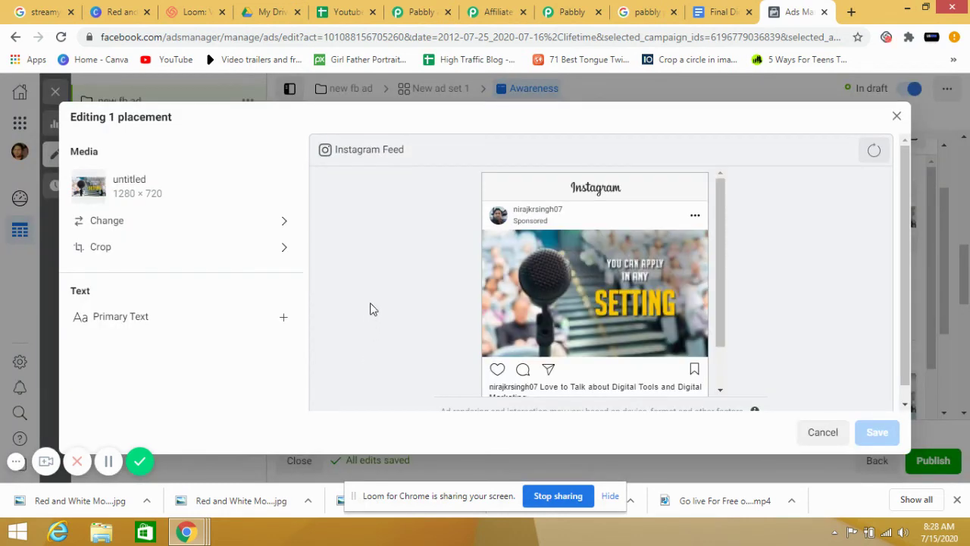
scroll(569, 281, down, 1)
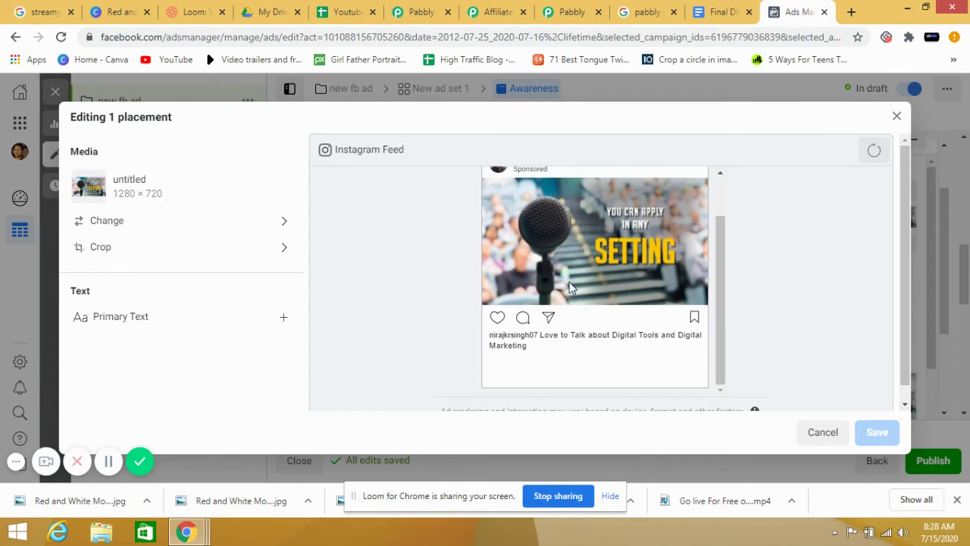
scroll(571, 287, up, 1)
click(897, 119)
Review the ad's primary text, website URL, languages and tracking settings, and look through the placement previews
scroll(494, 337, down, 3)
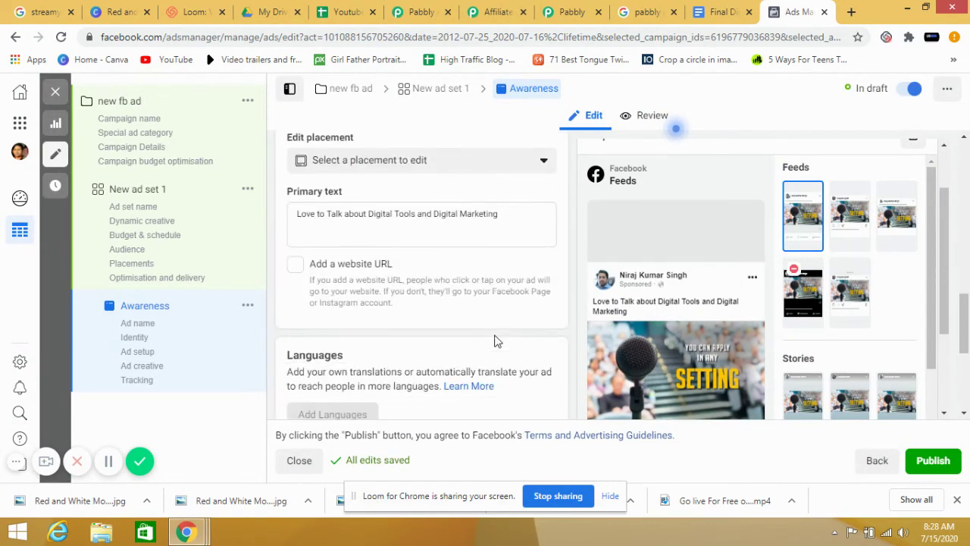
scroll(494, 341, down, 3)
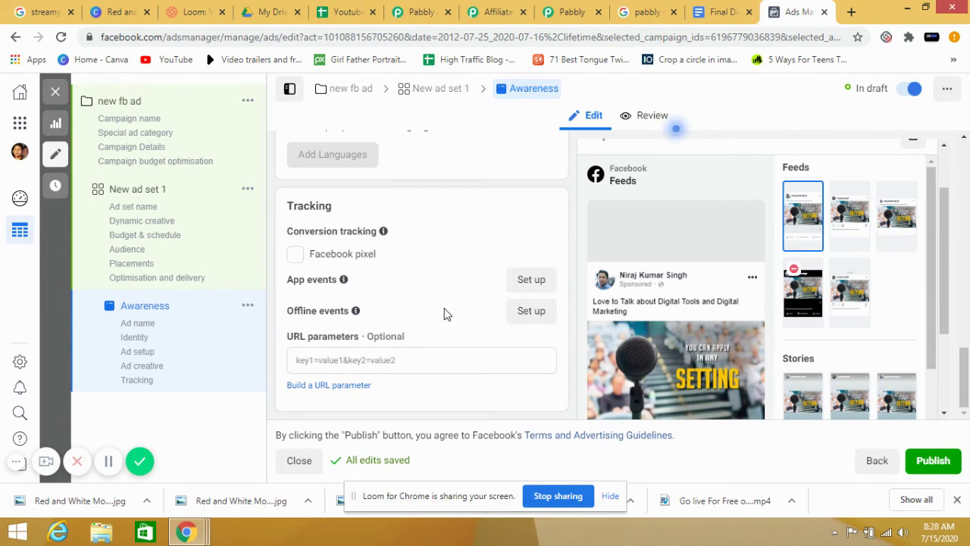
scroll(665, 324, down, 2)
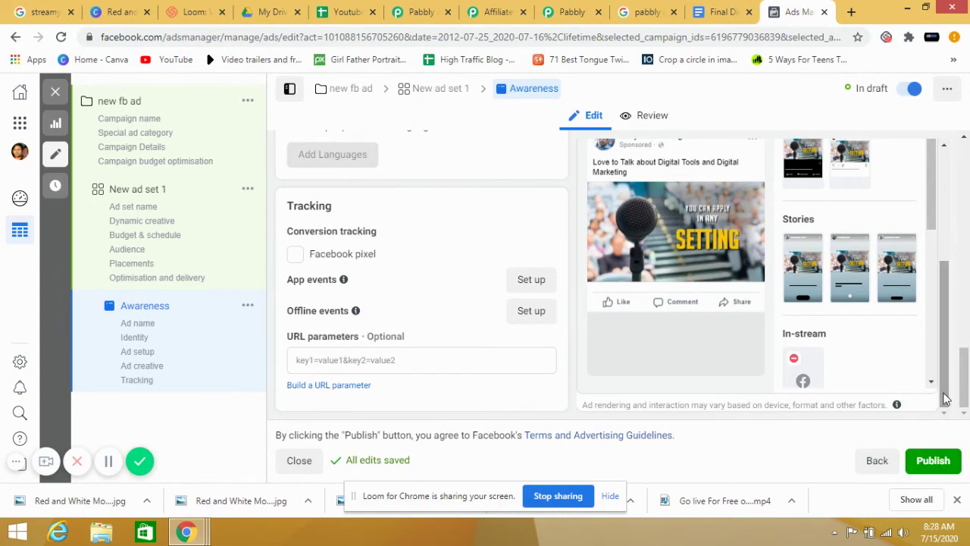
drag(965, 375, 966, 176)
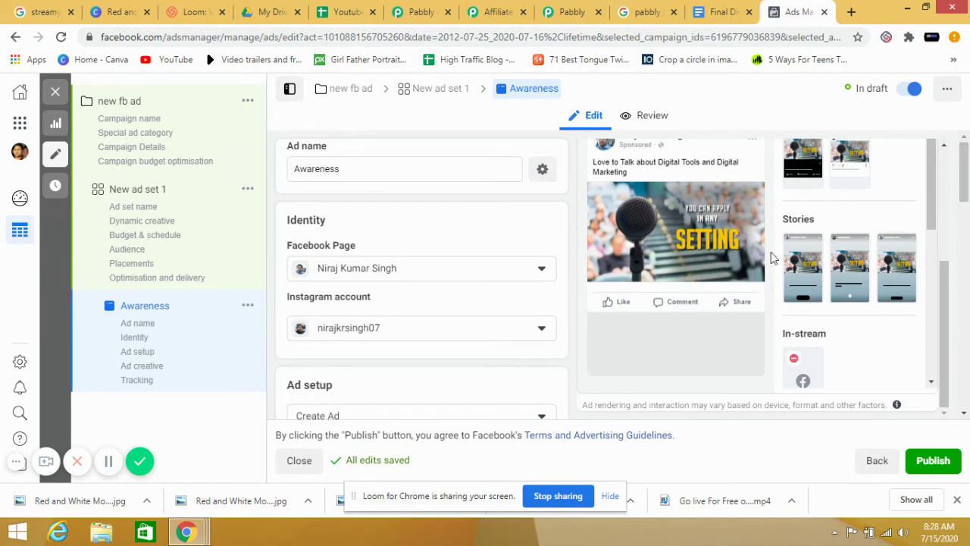
scroll(744, 271, up, 2)
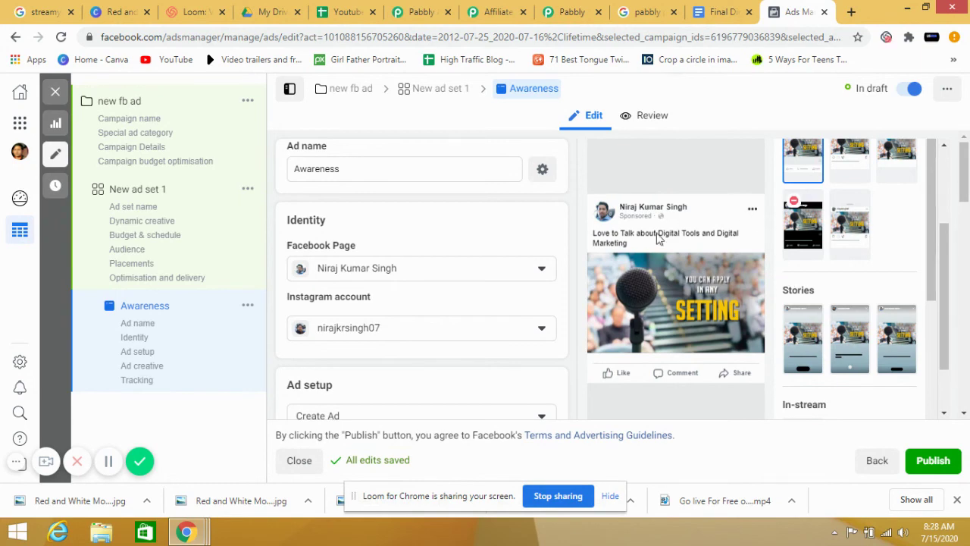
scroll(653, 264, up, 3)
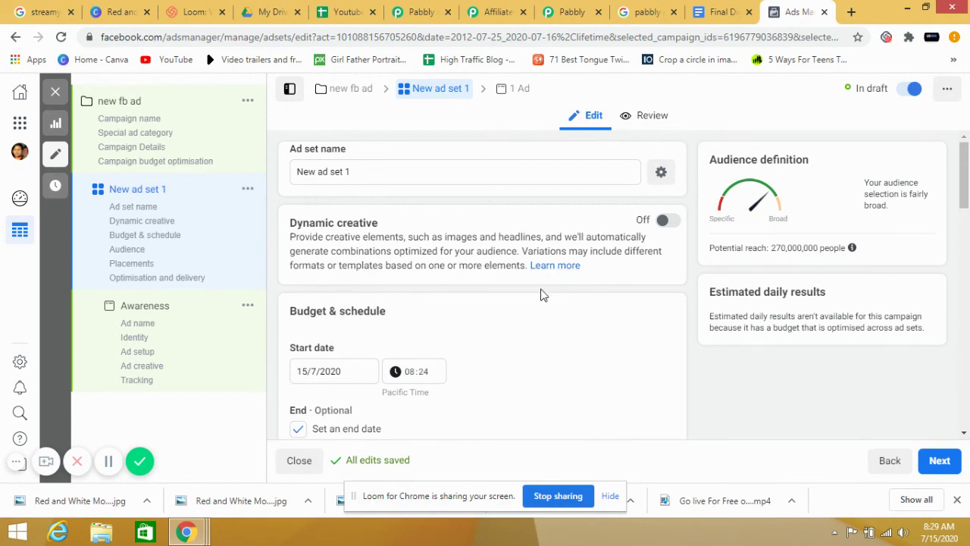
Return to "New ad set 1" and search its existing lookalike and custom audiences for "digit"
scroll(543, 295, down, 3)
scroll(543, 294, down, 2)
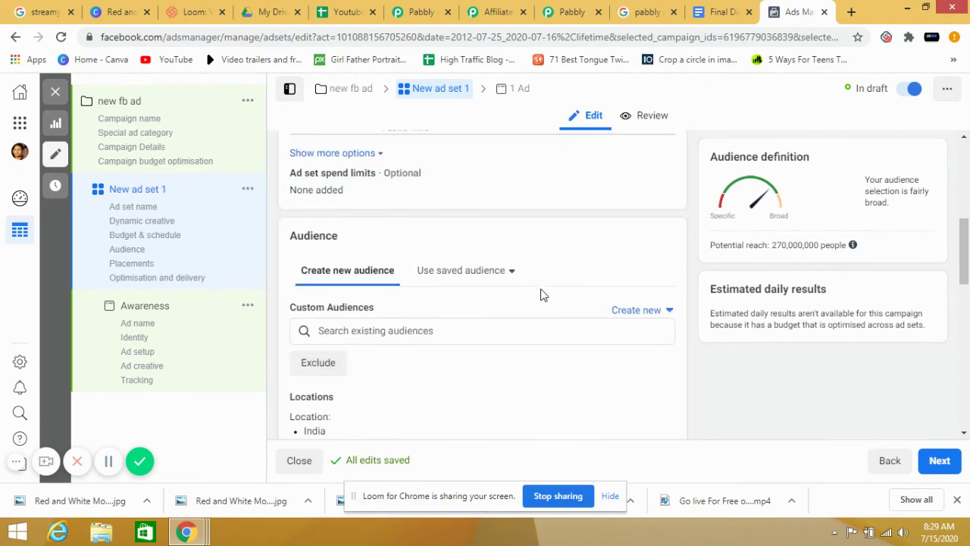
click(344, 334)
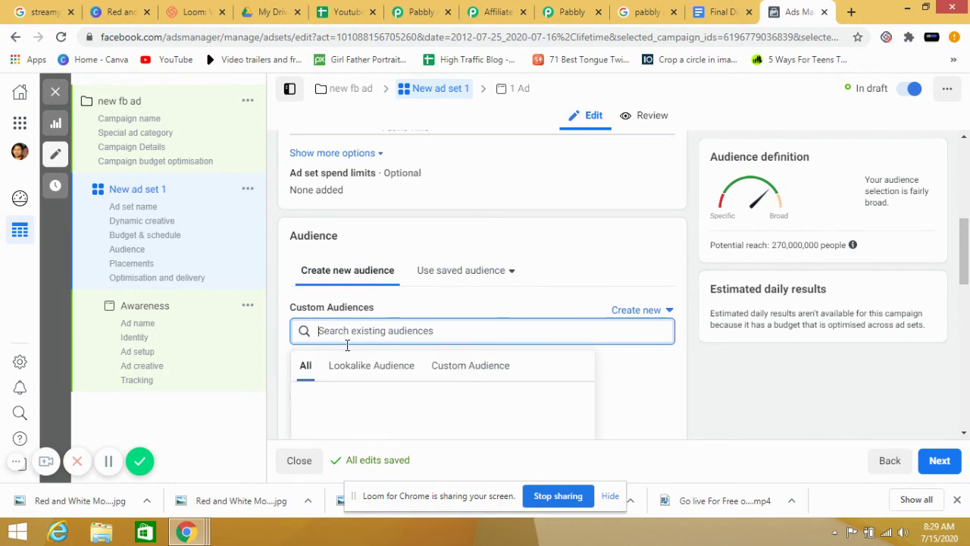
click(361, 372)
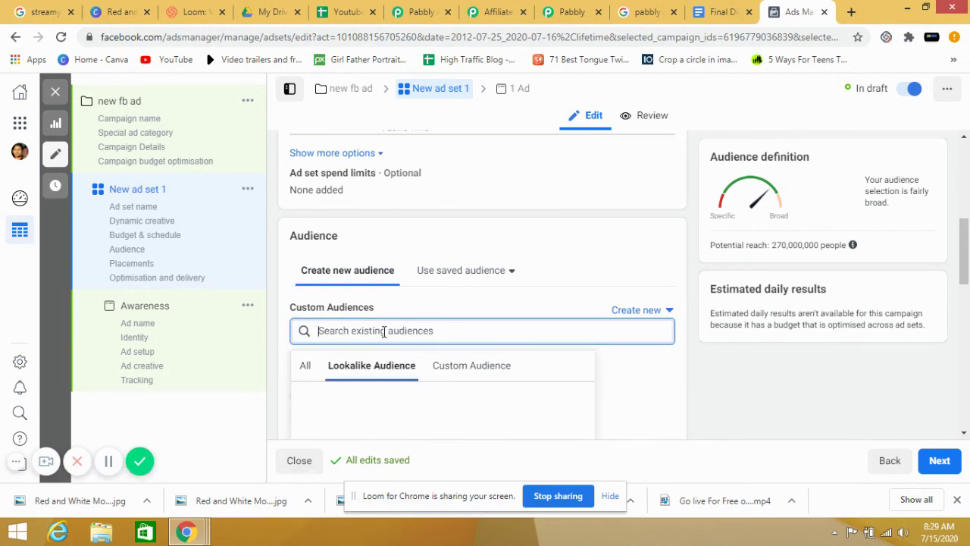
text(d)
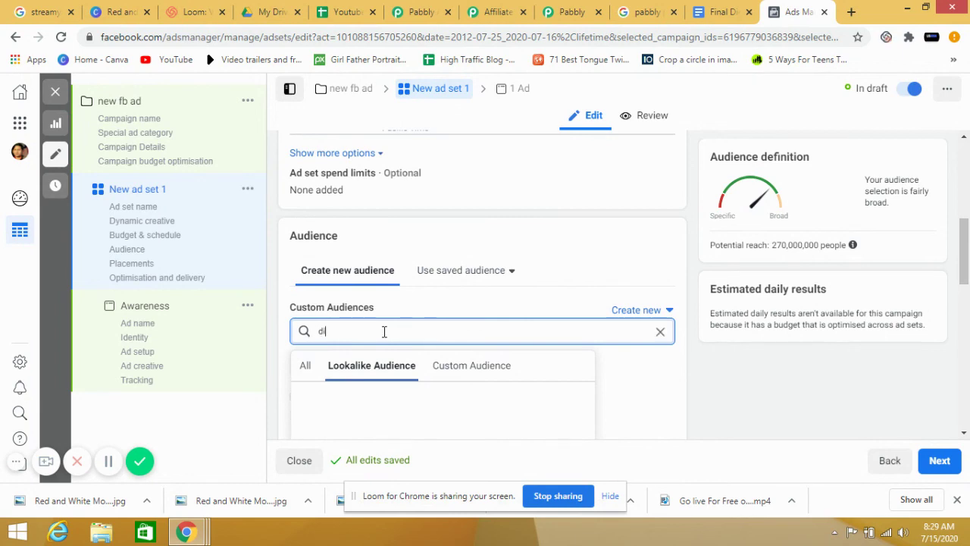
text(igit)
click(461, 371)
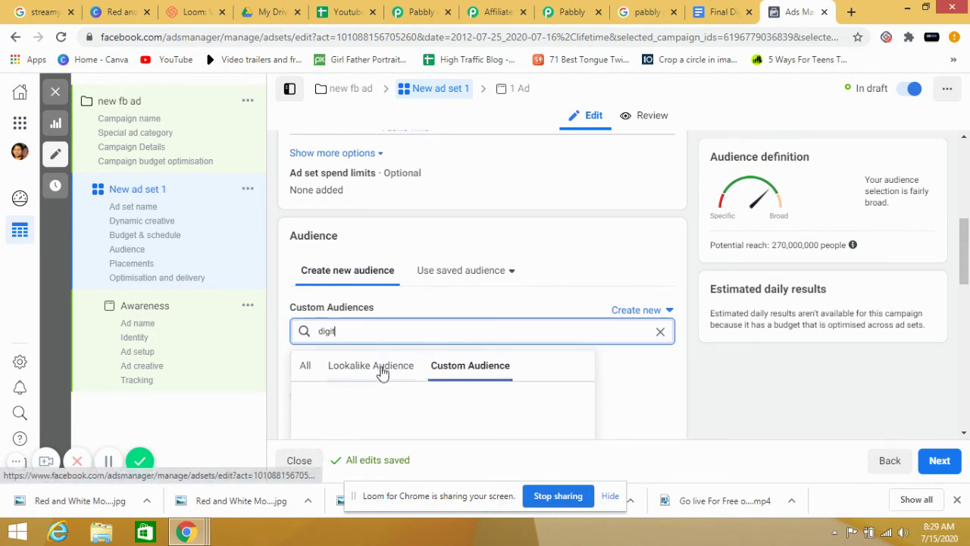
double_click(381, 331)
Look at the choices for creating a new audience, and review the ad set's targeting and schedule
click(636, 310)
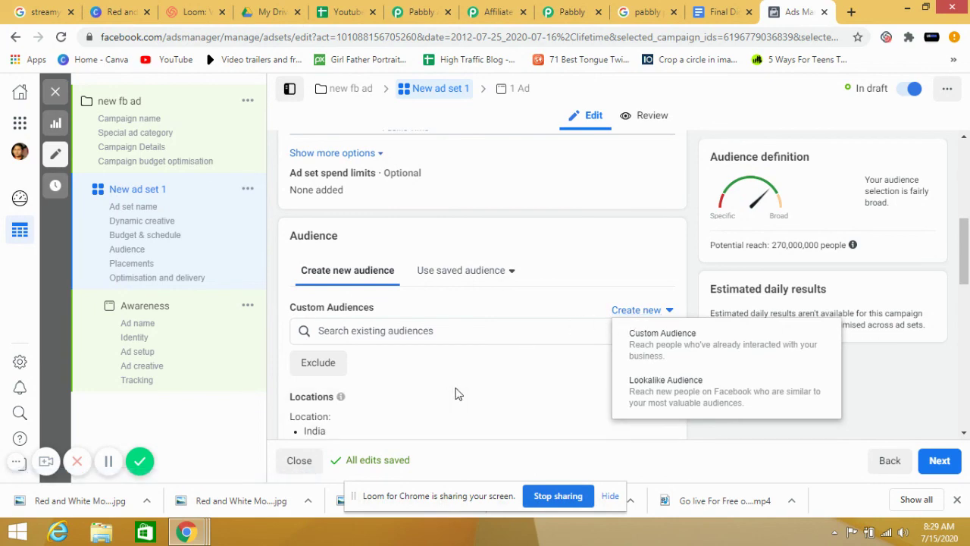
click(664, 348)
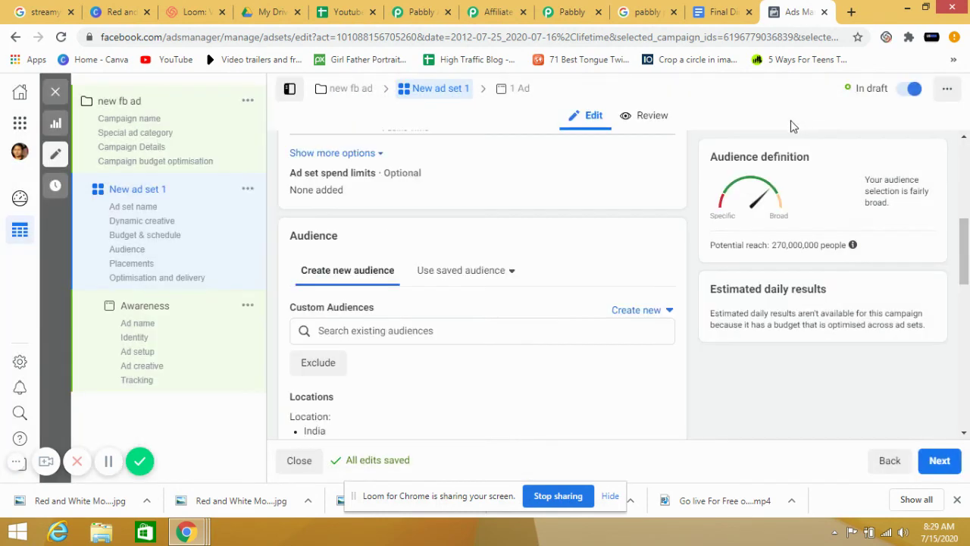
click(804, 117)
scroll(559, 345, down, 3)
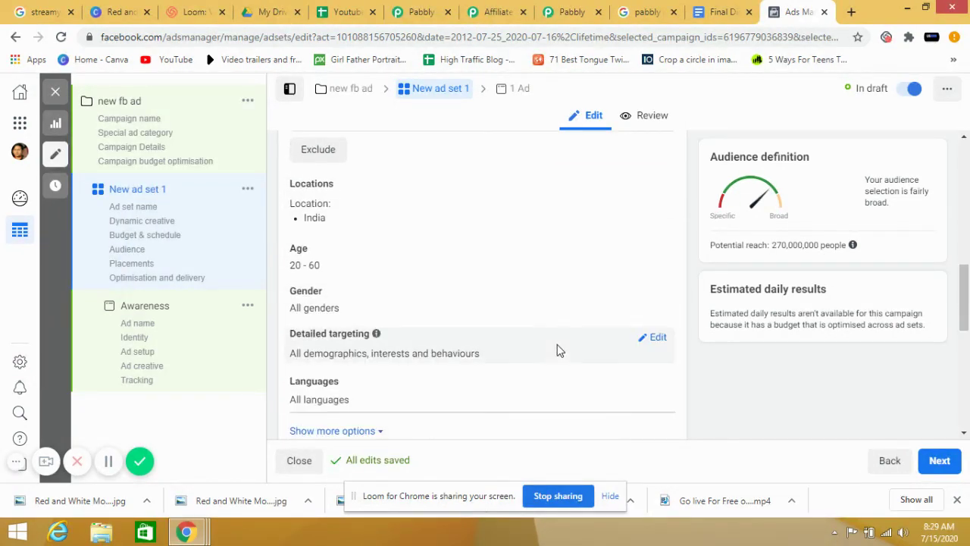
scroll(558, 350, up, 8)
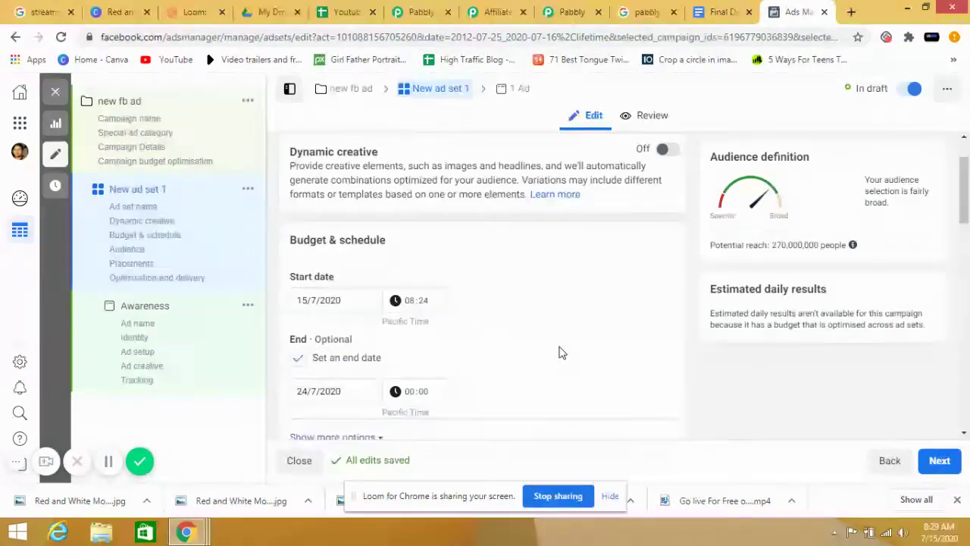
scroll(561, 352, up, 1)
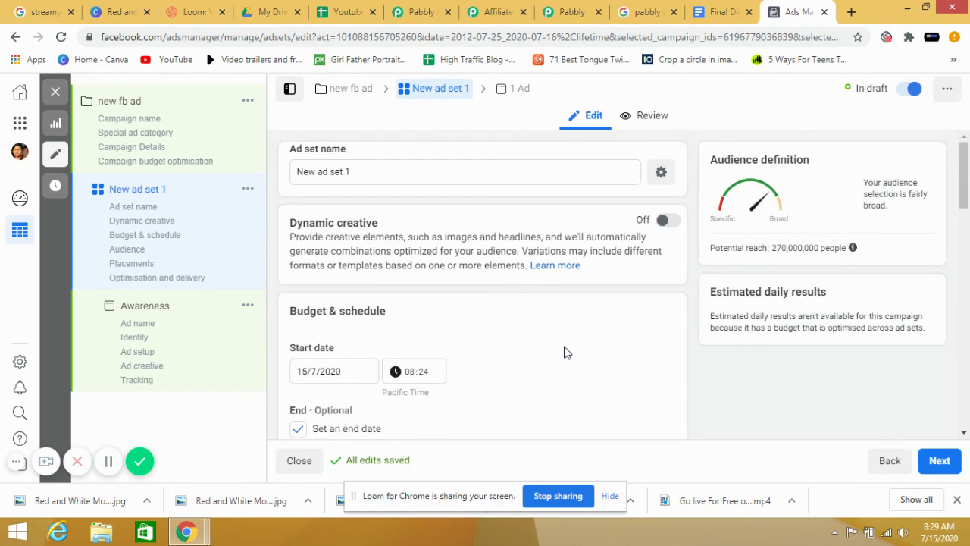